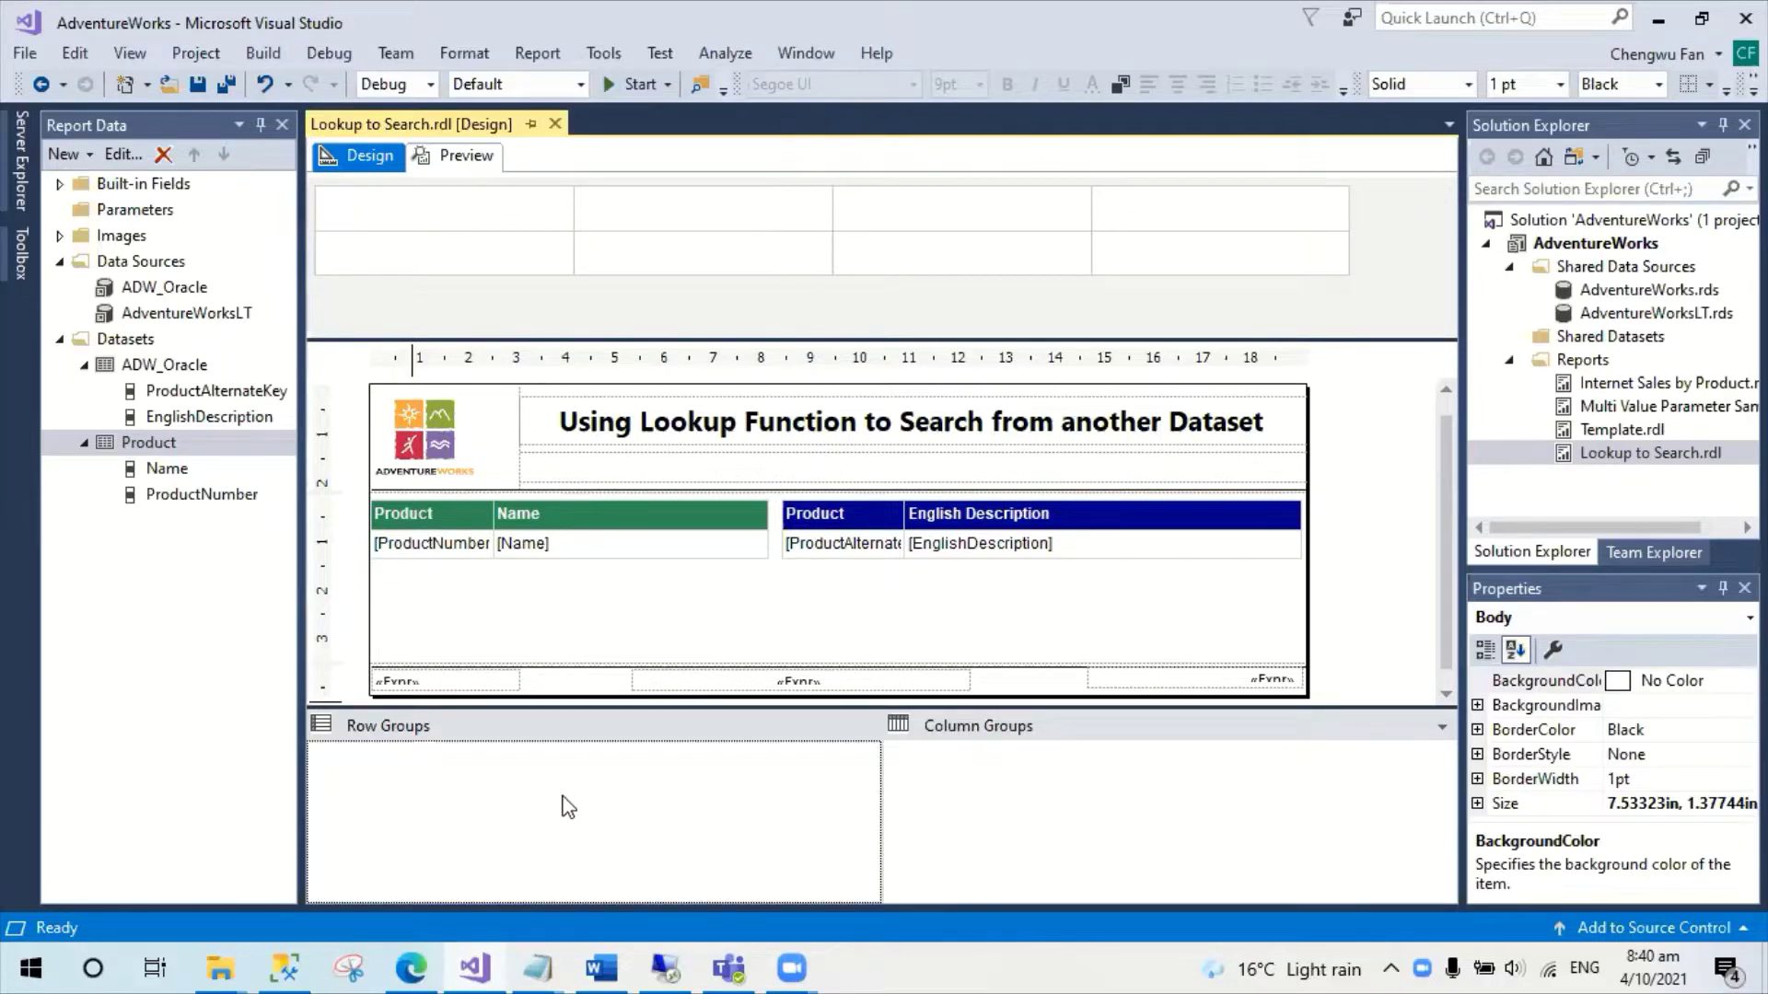
Review the AdventureWorksLT data source, the ADW_Oracle and Product datasets and the two tables, and preview the report's current output.
left_click(204, 316)
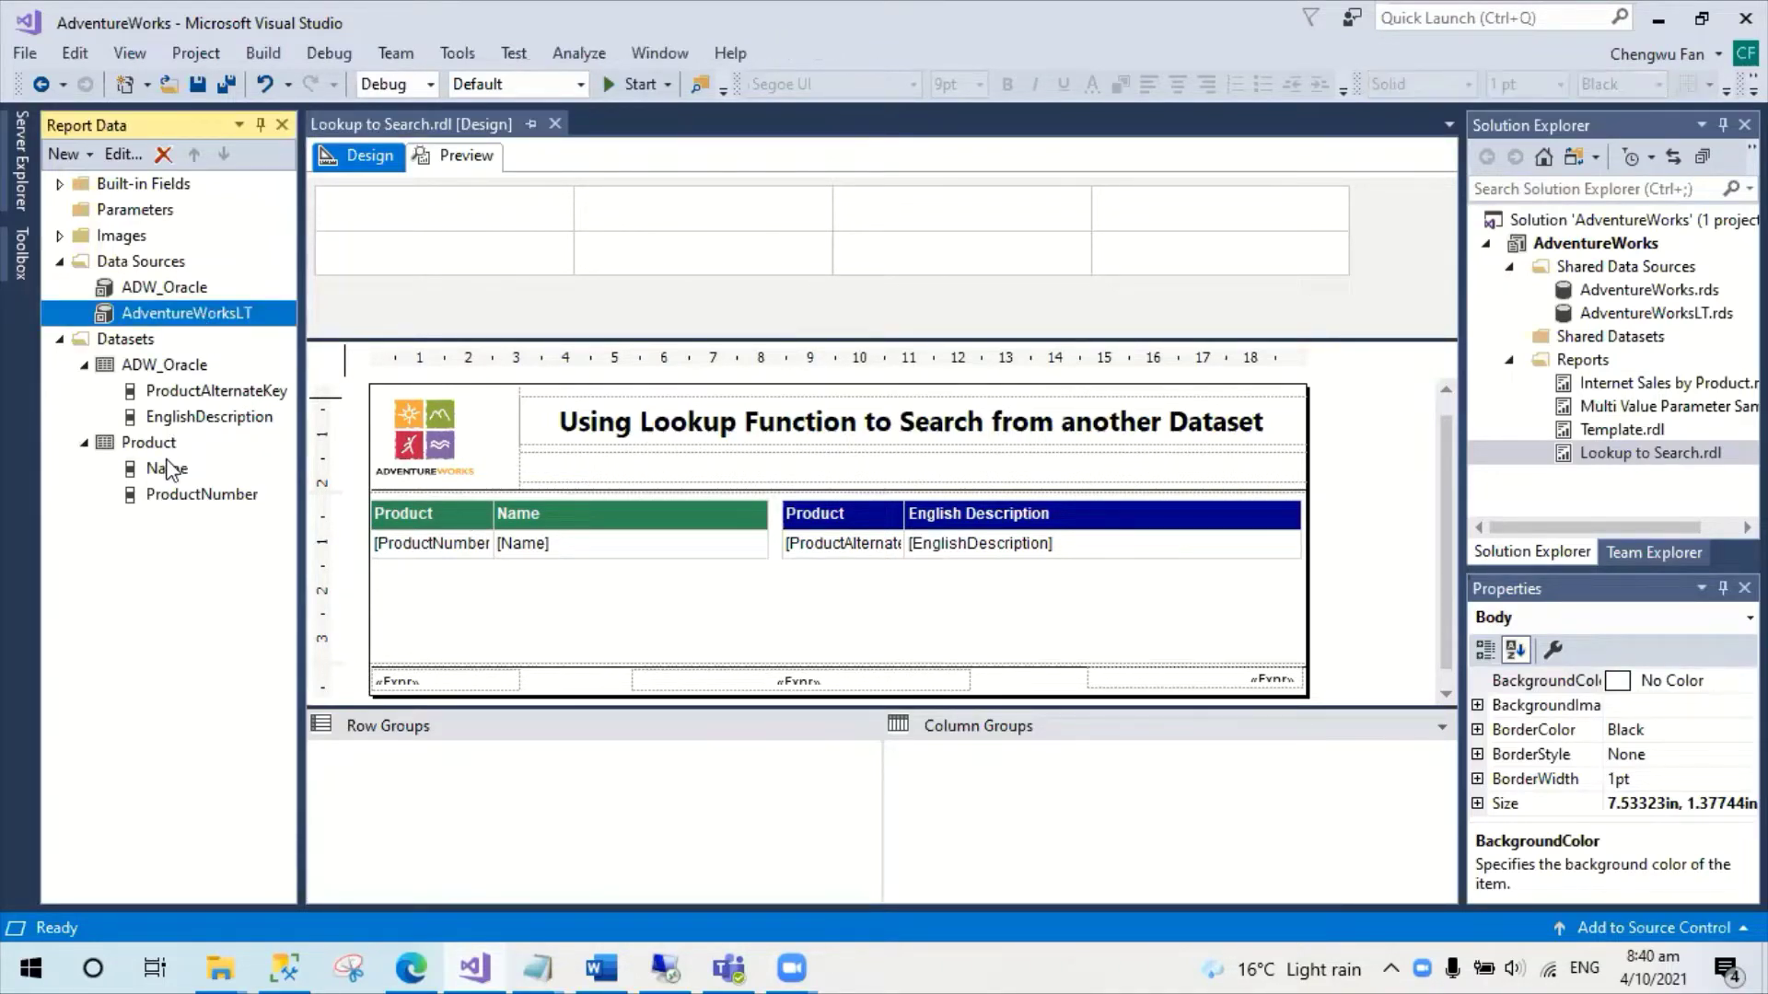
left_click(179, 367)
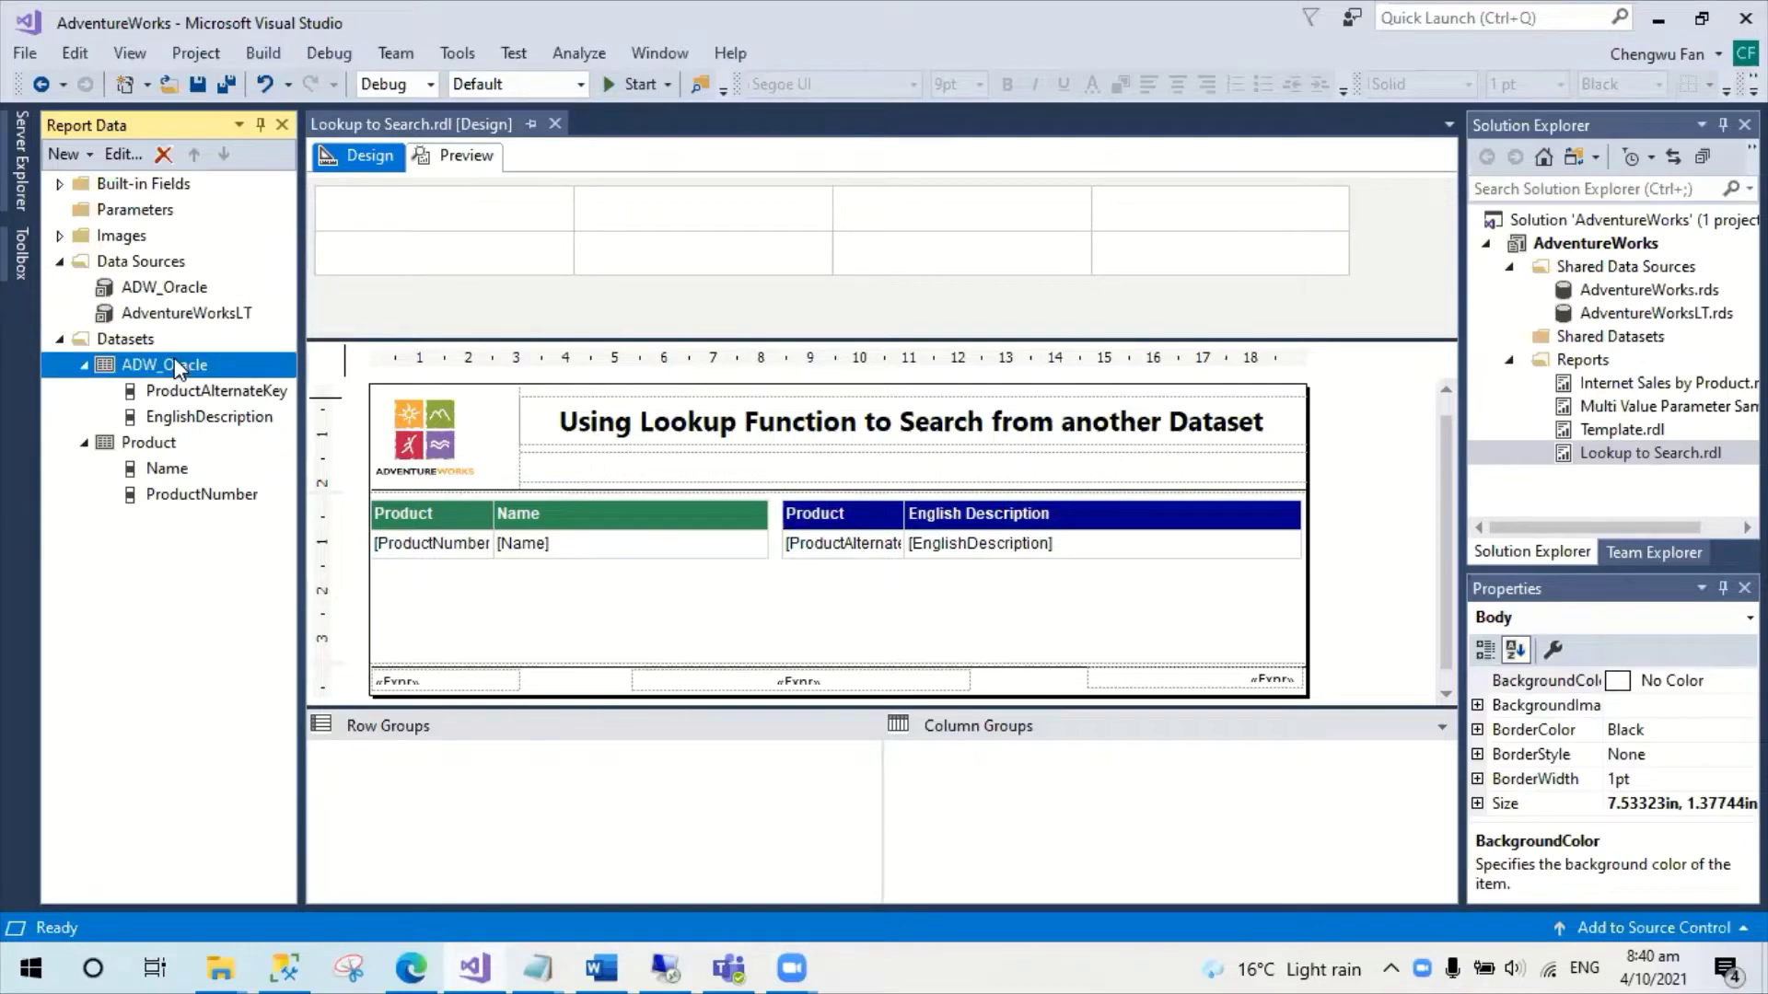
left_click(153, 443)
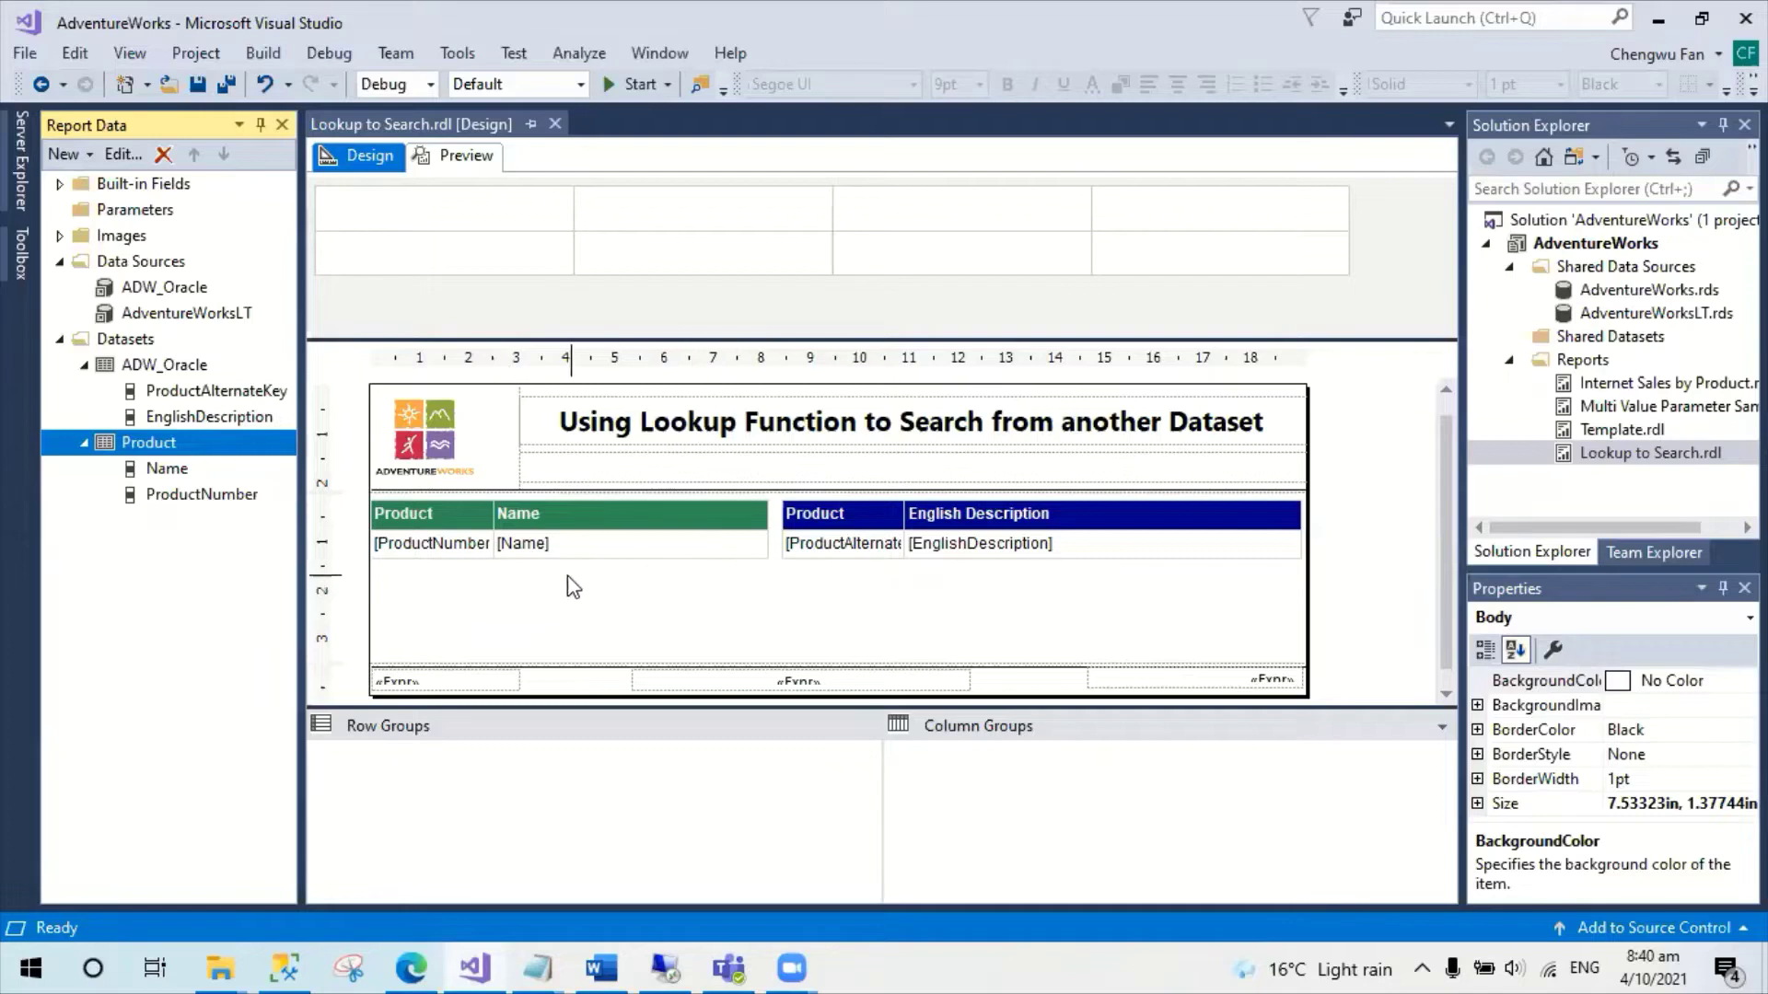
left_click(622, 563)
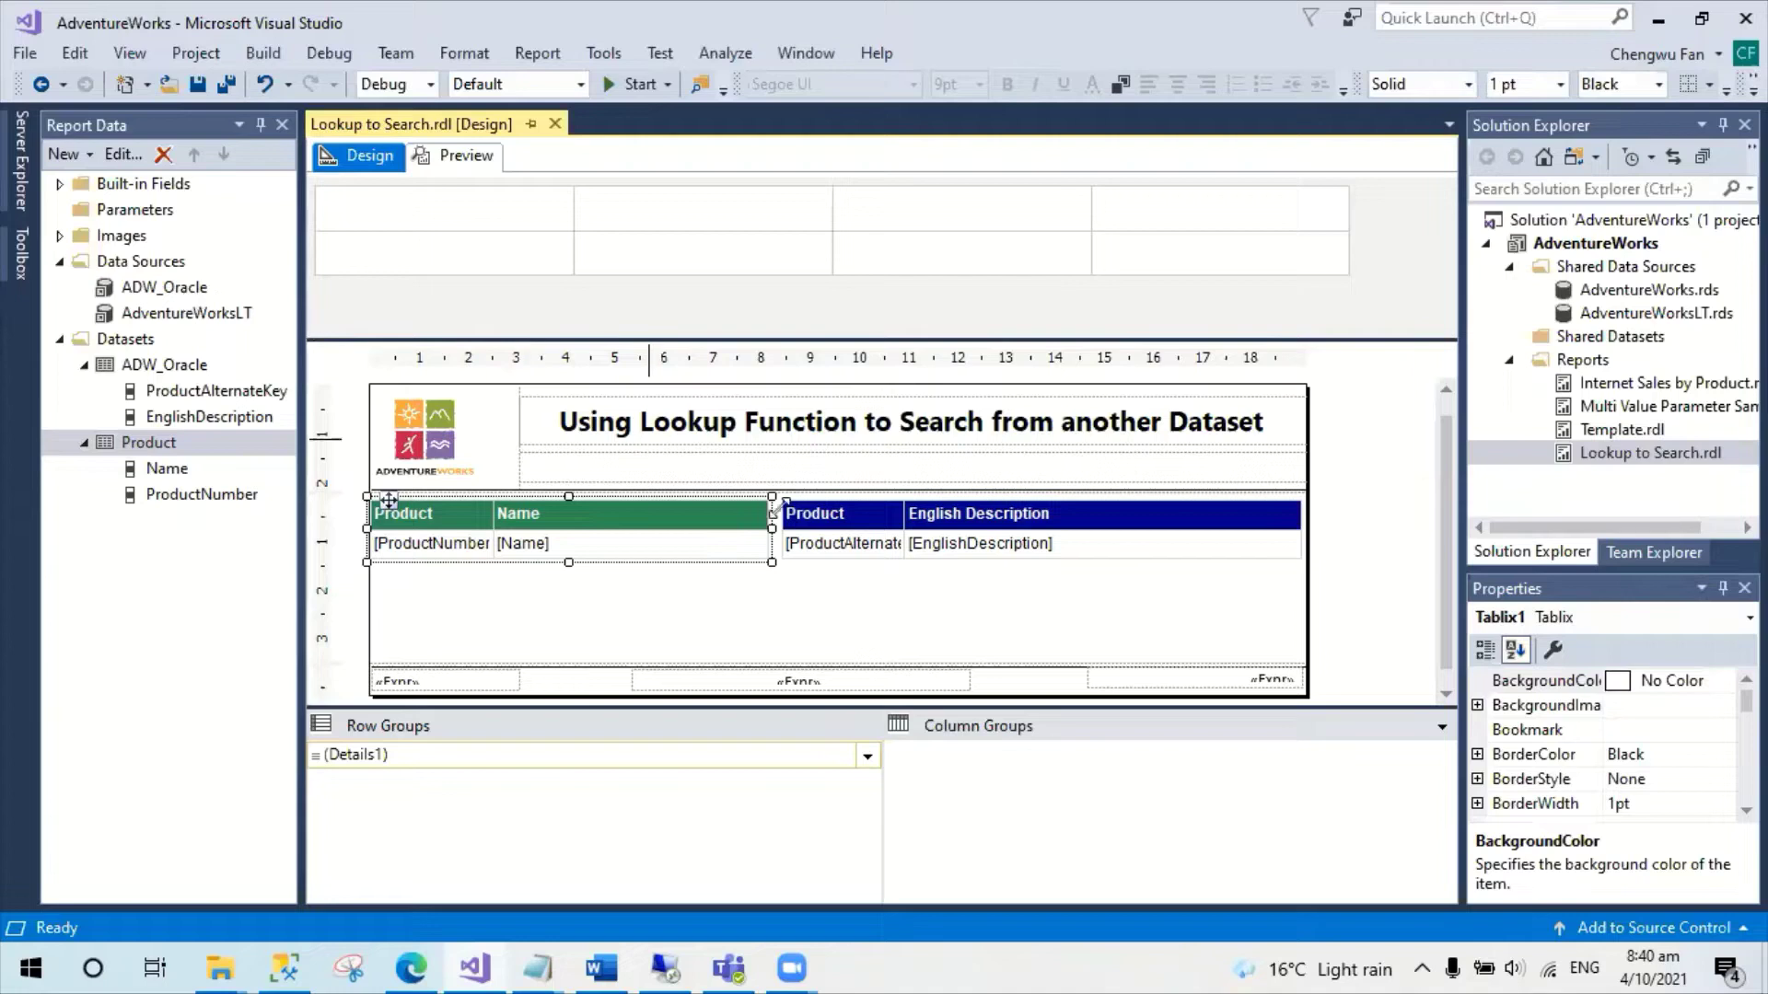
left_click(845, 606)
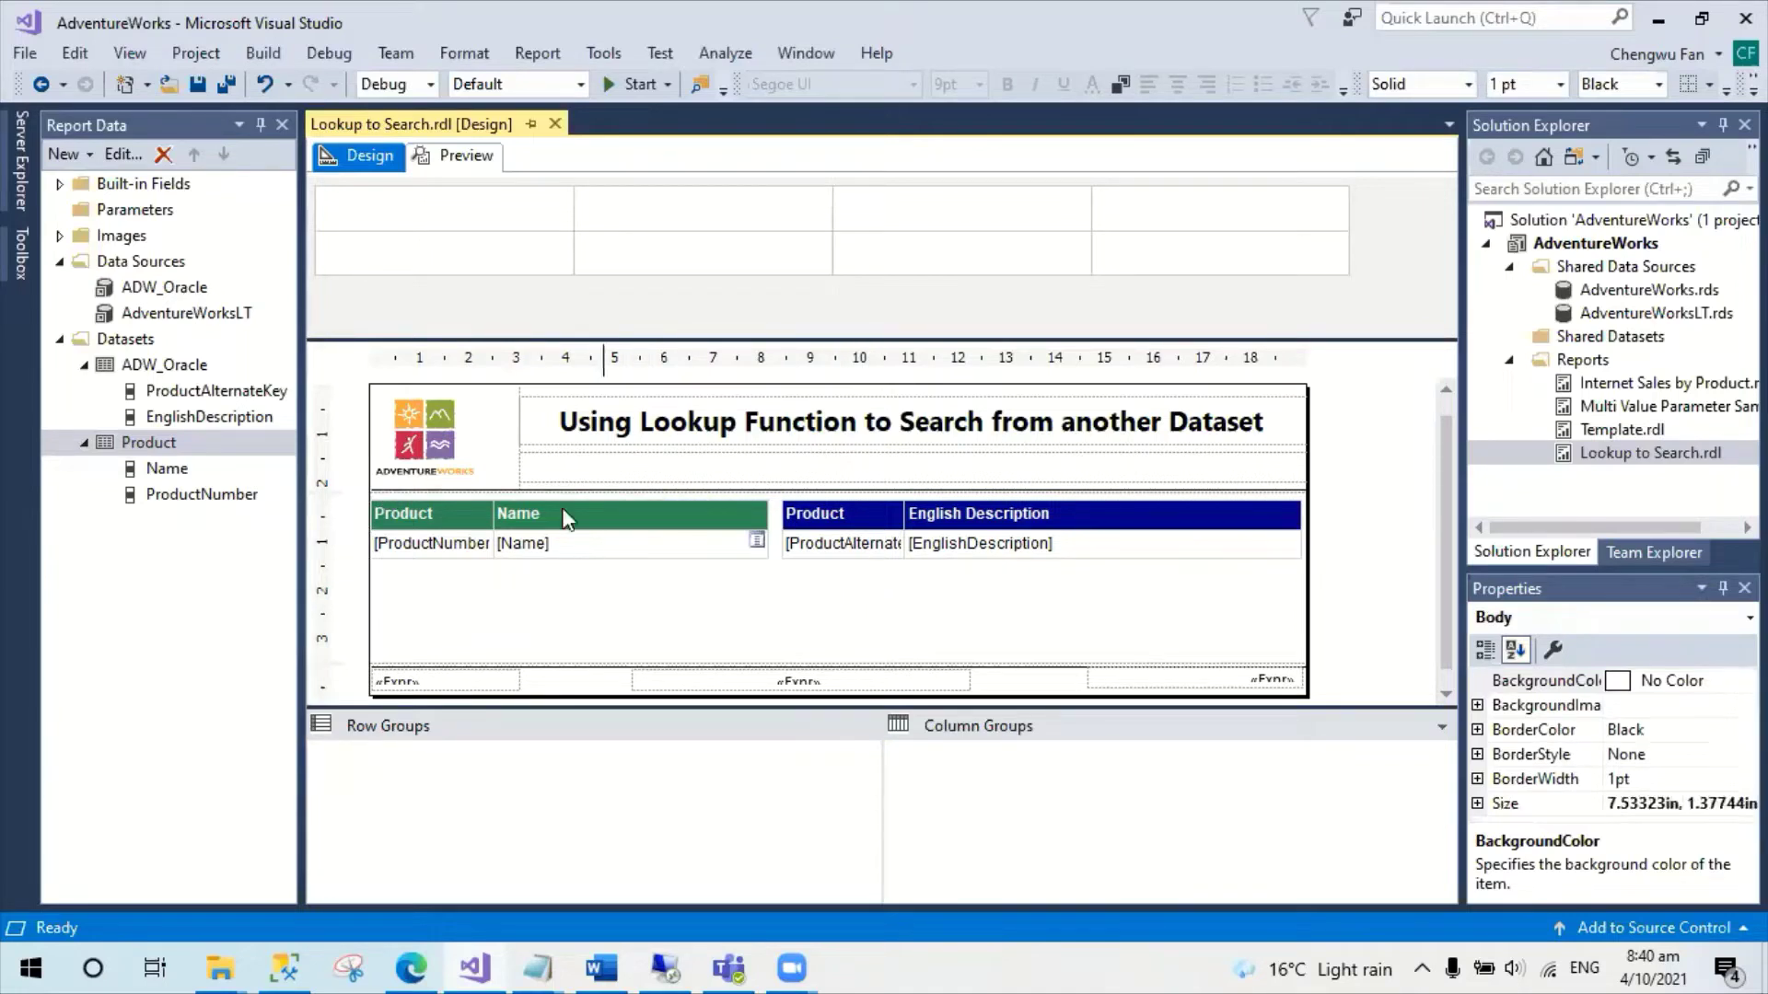
left_click(468, 157)
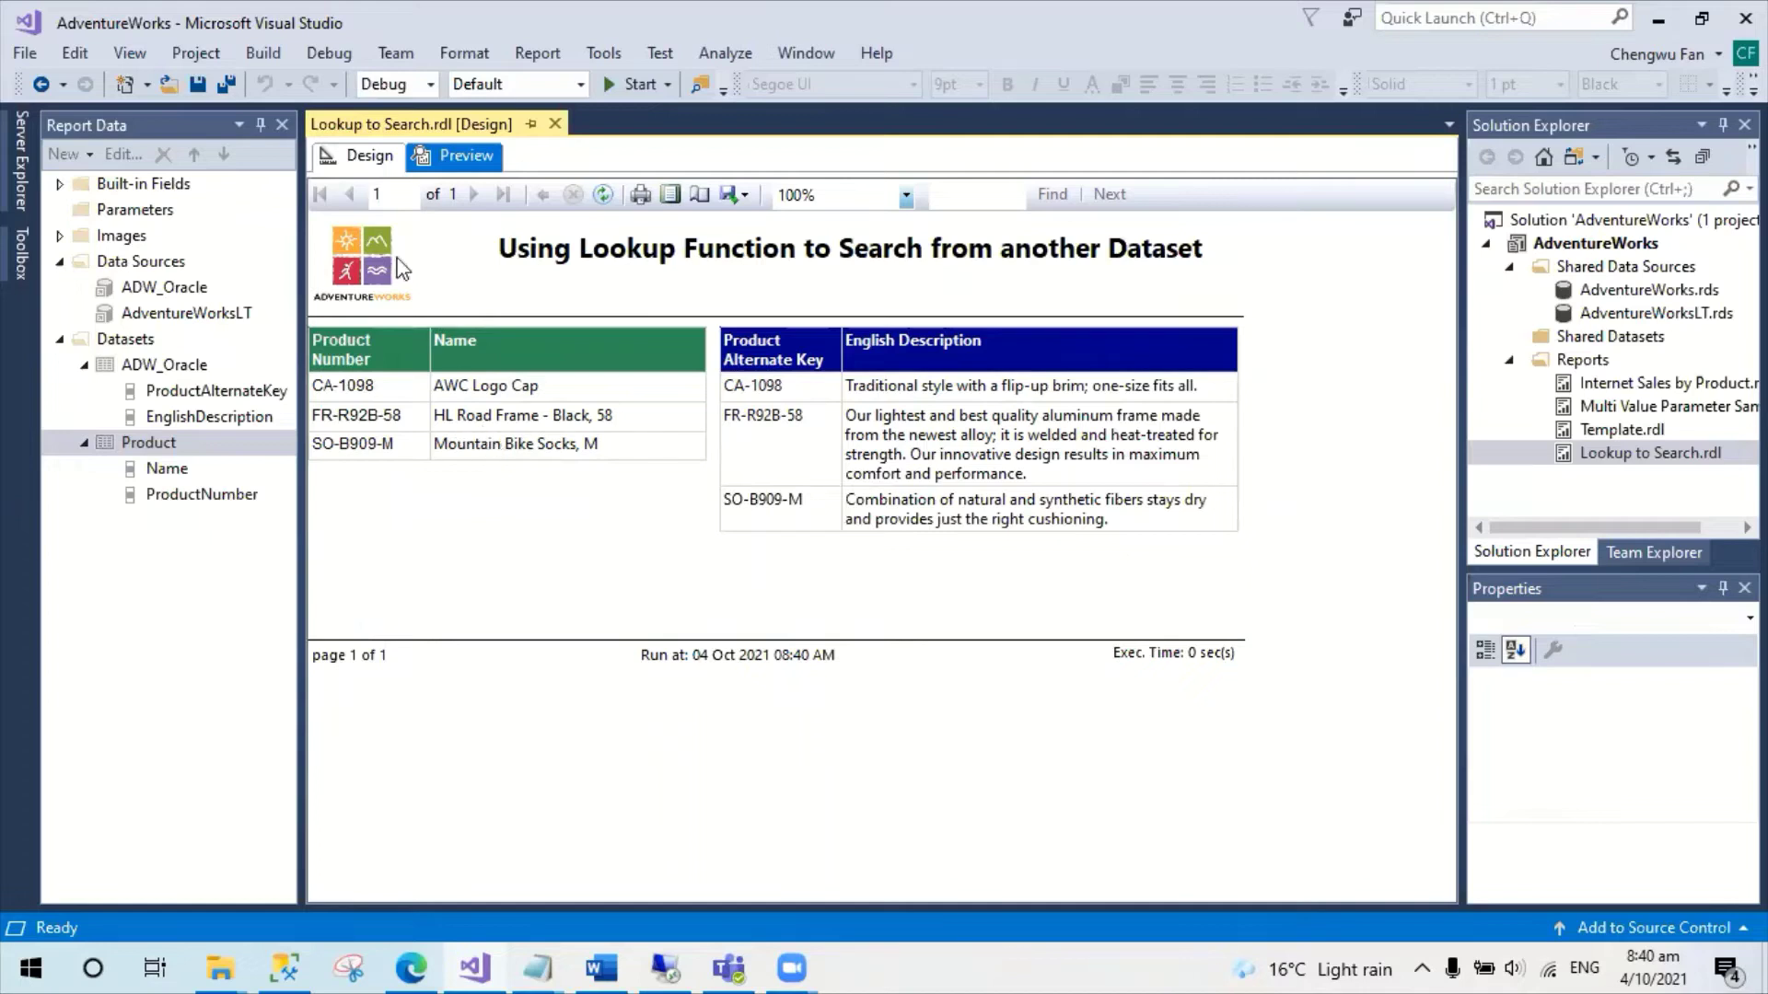
left_click(359, 162)
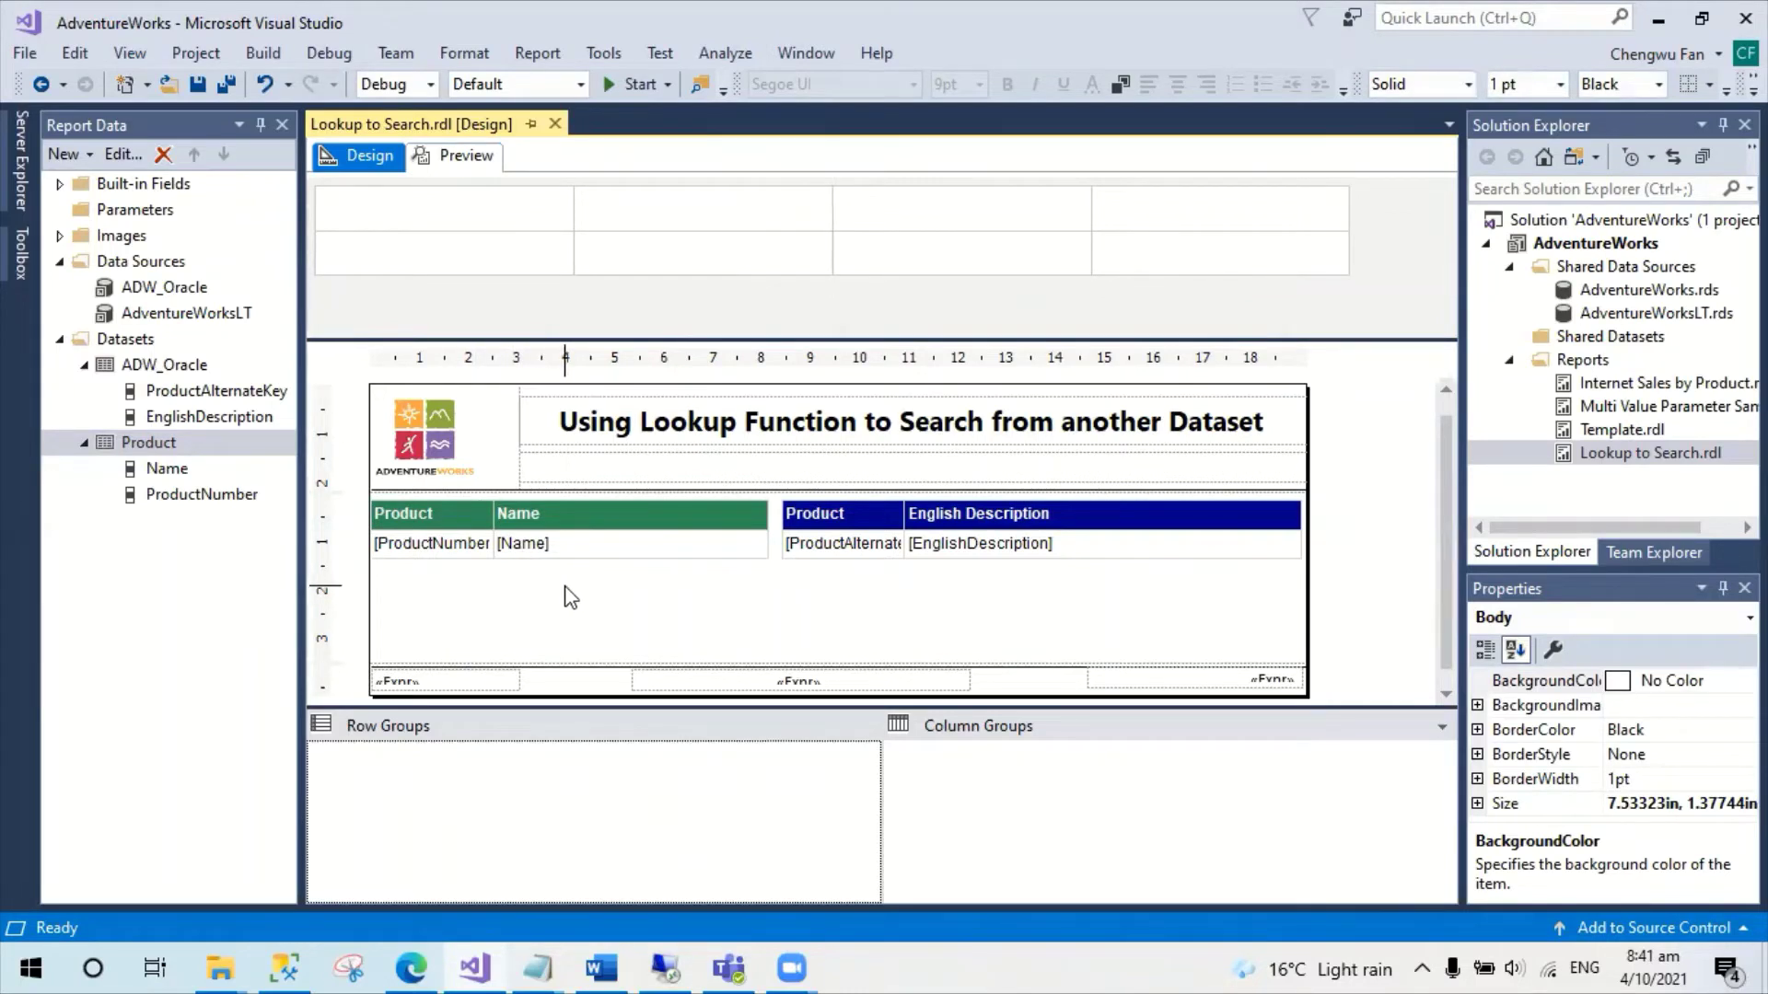
Duplicate the green product table and place the copy directly beneath the original, aligned with its left edge.
left_click(556, 555)
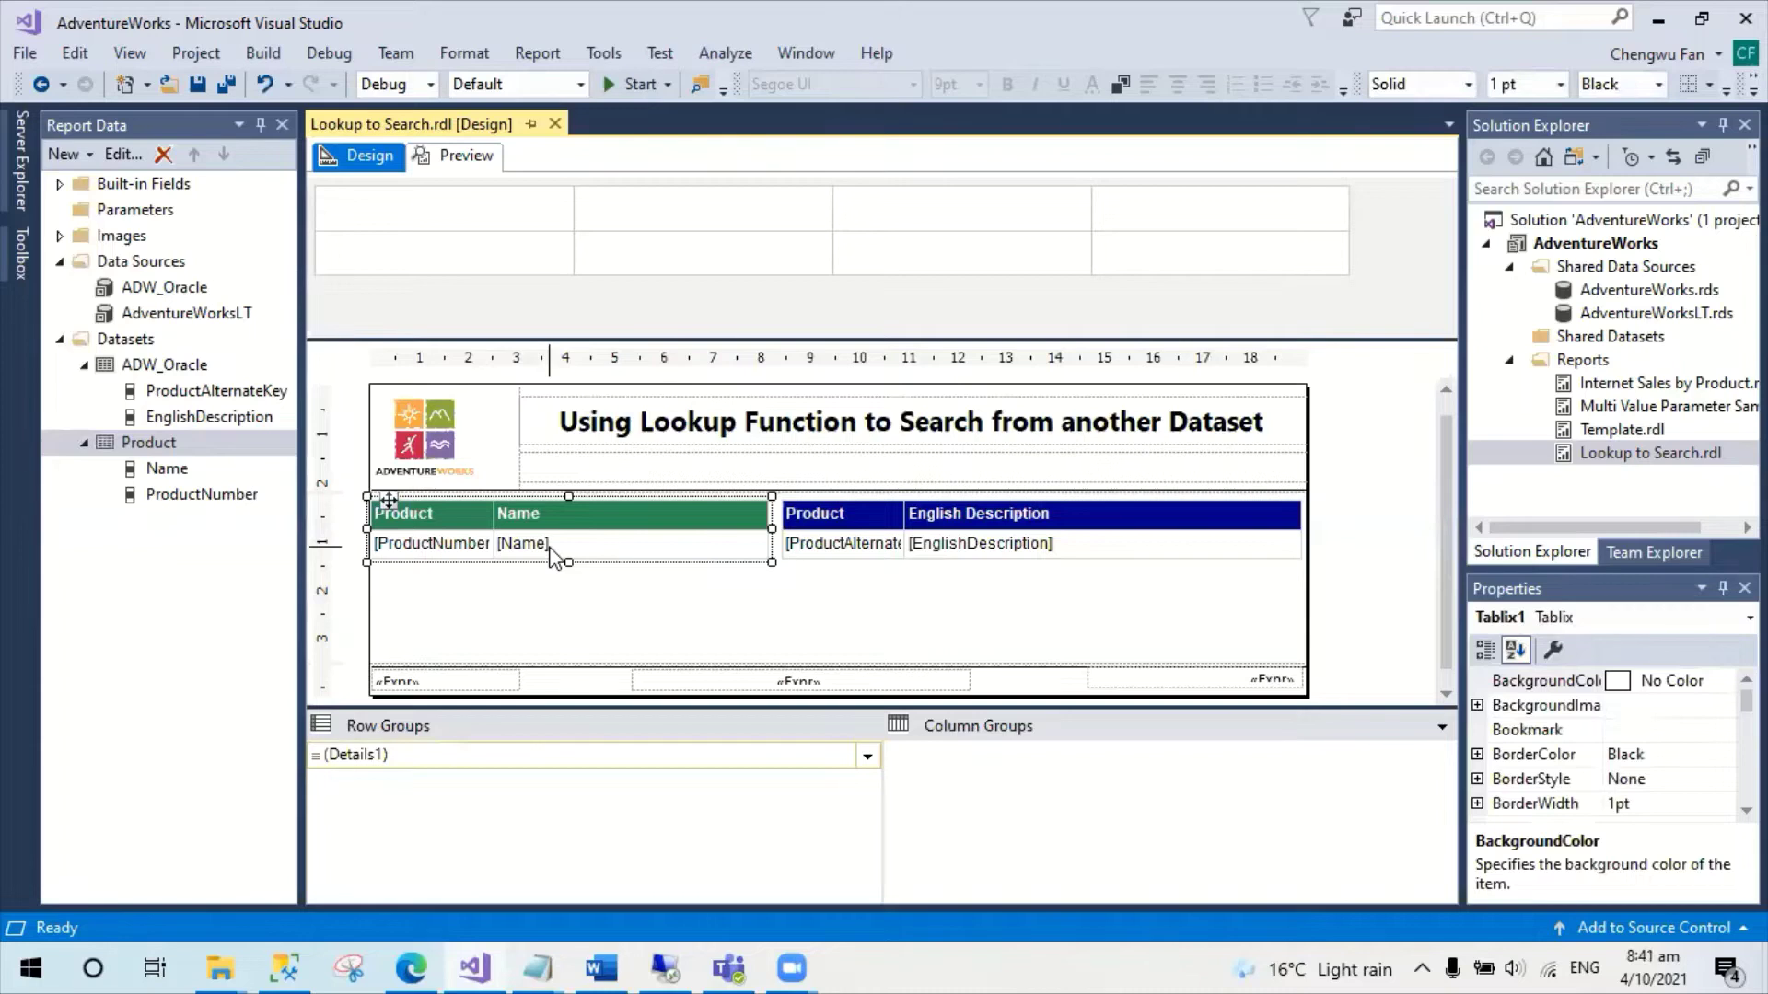
key("ctrl+v")
left_click_drag(657, 549, 389, 564)
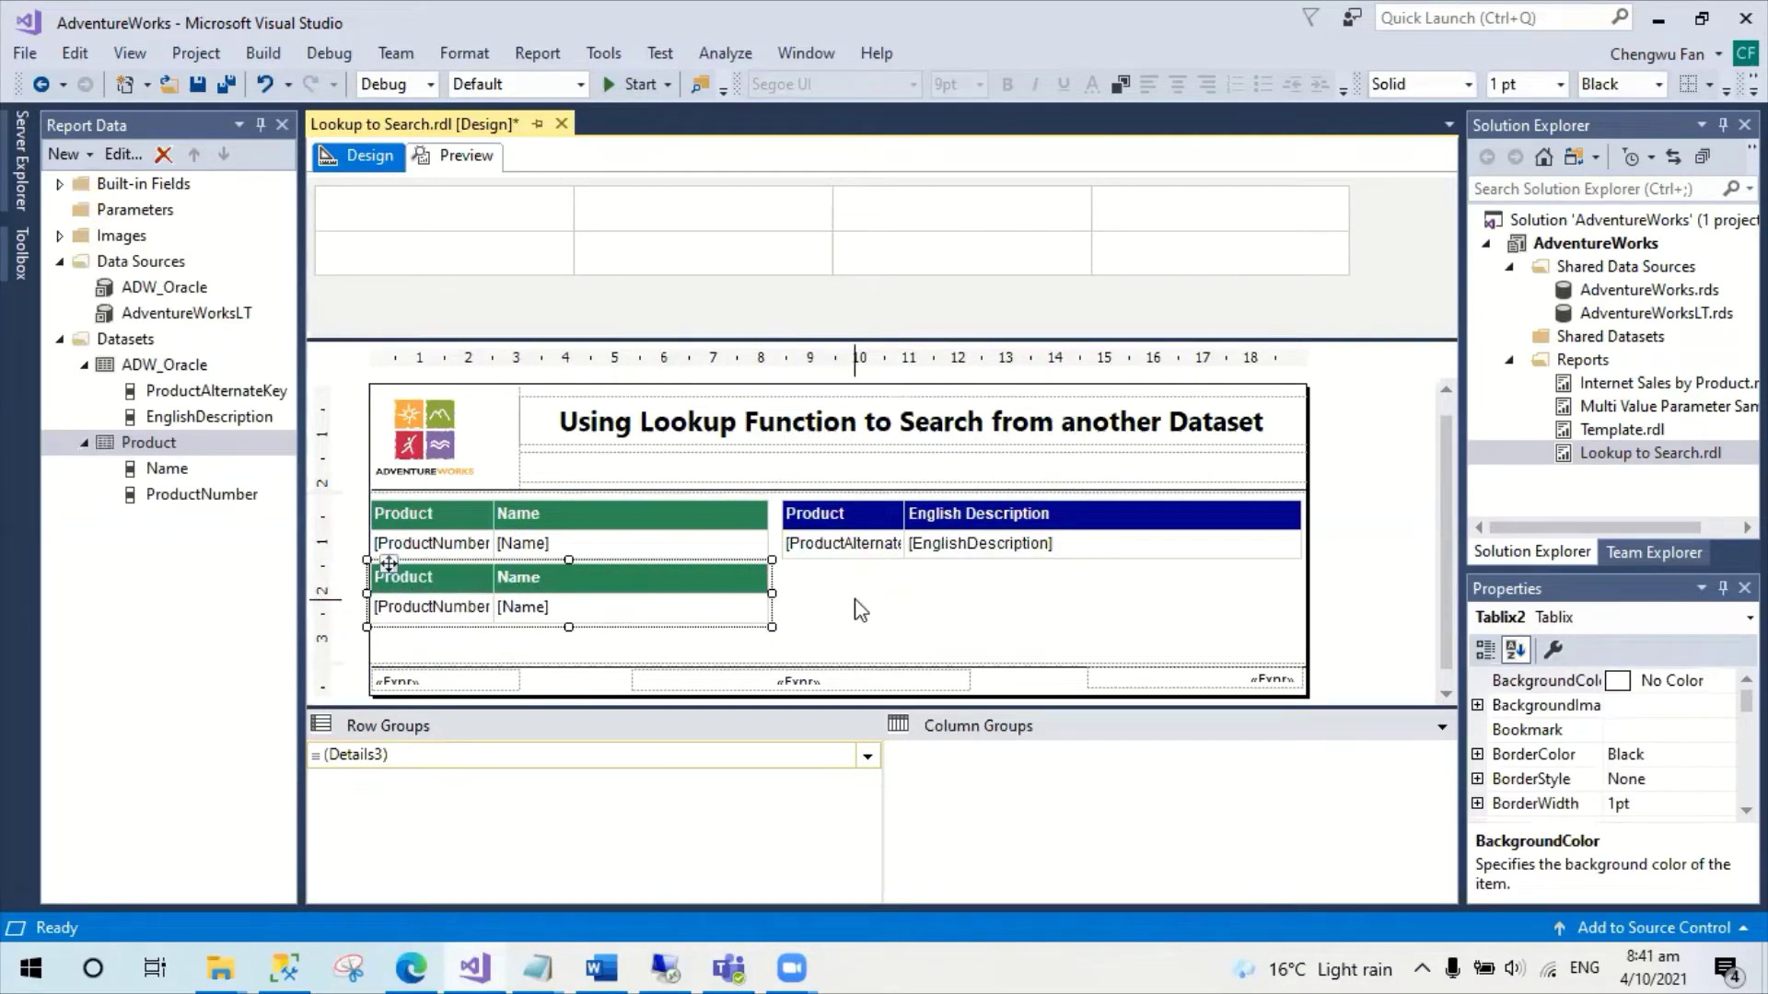
left_click(860, 611)
Insert a column to the right of Name in the copied table and widen it to align with the blue table's right edge.
right_click(748, 580)
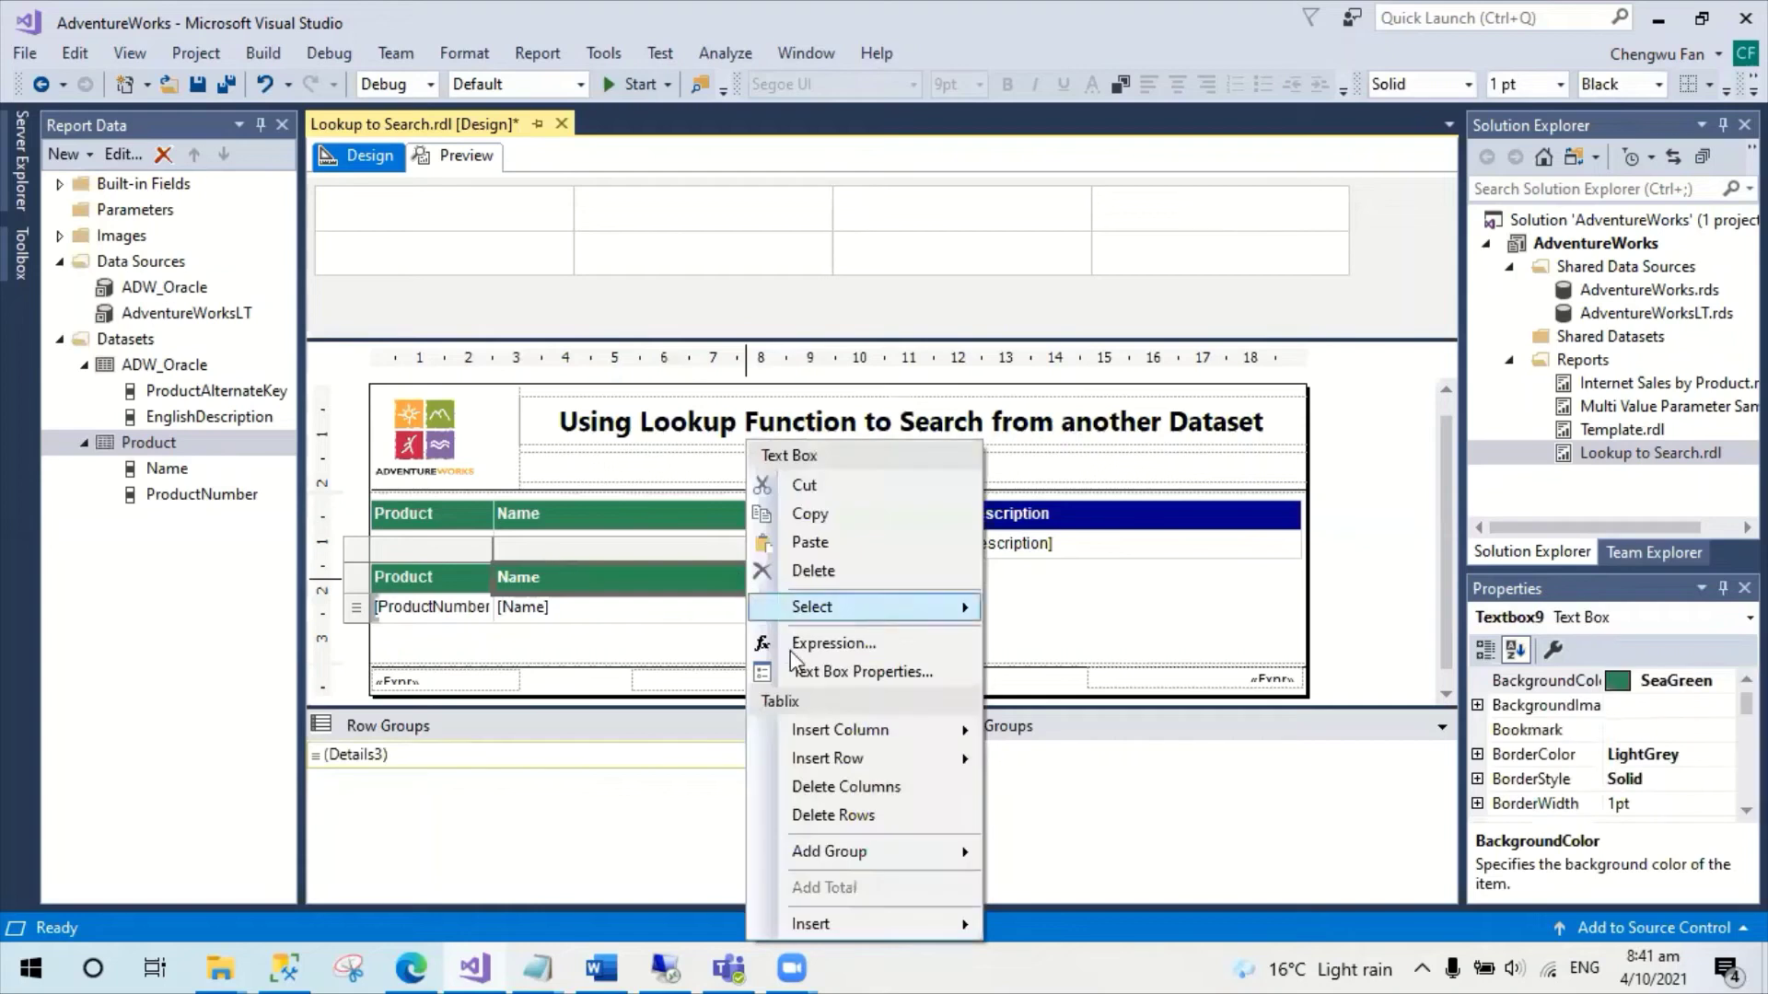
mouse_move(854, 728)
left_click(1063, 761)
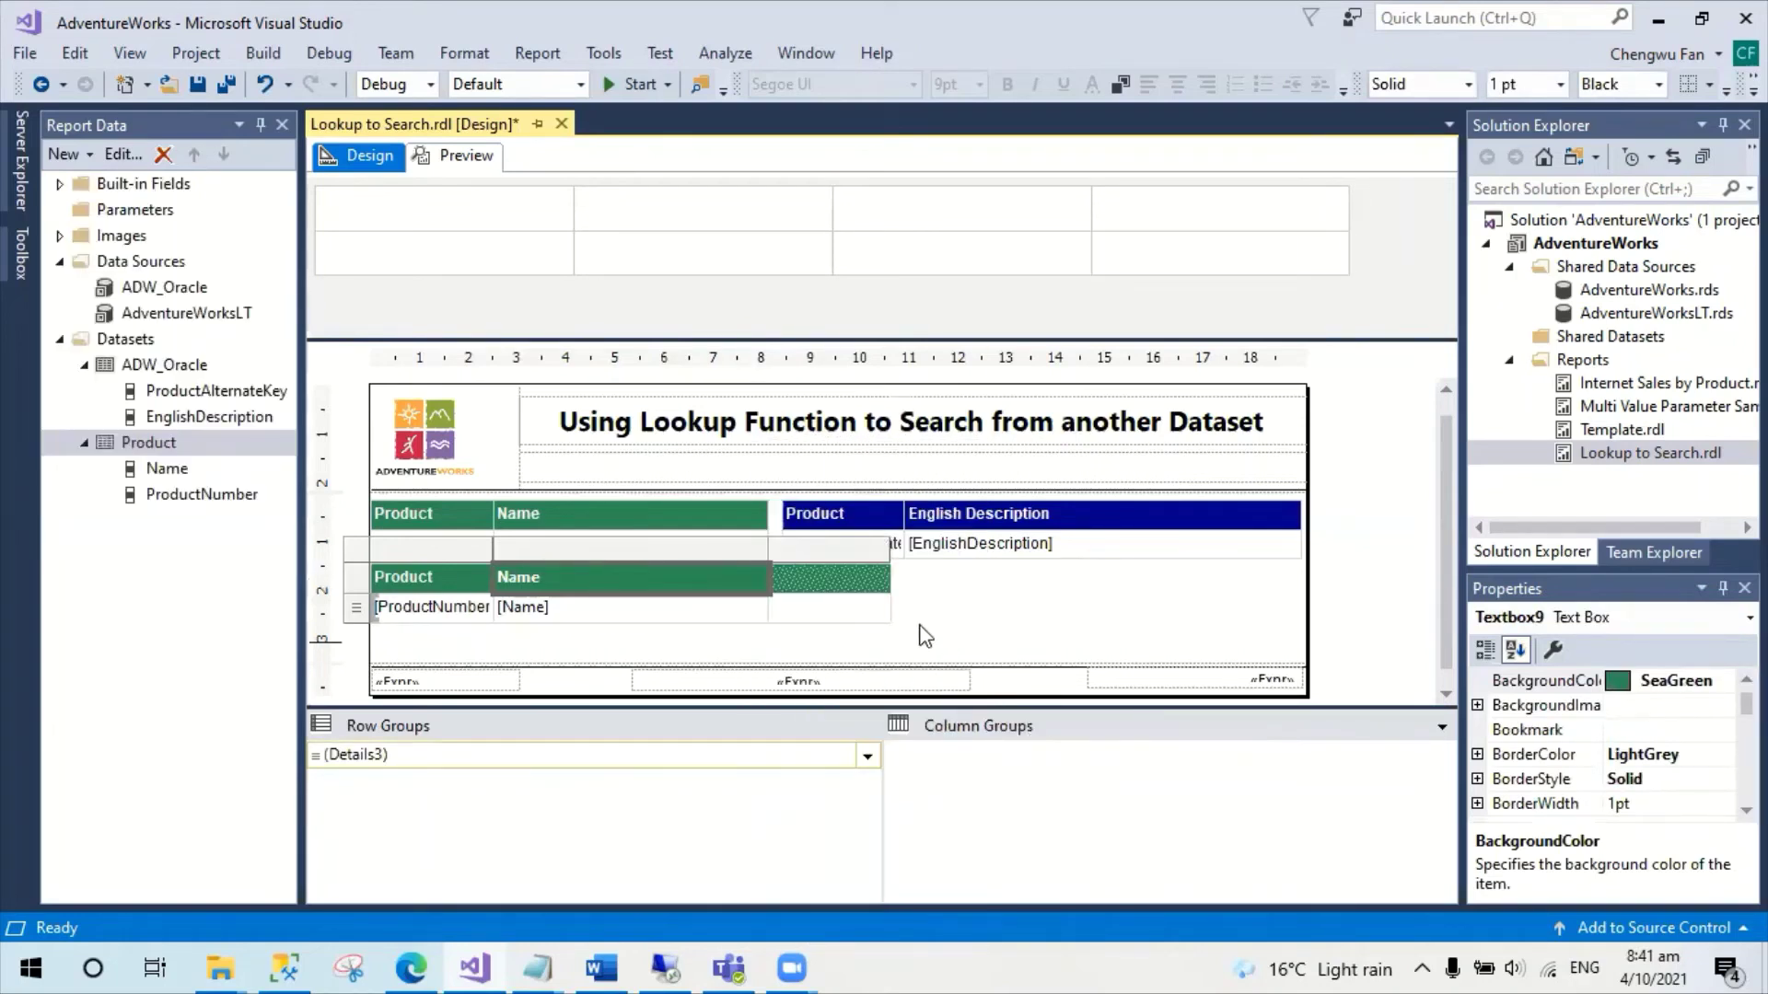
left_click(879, 603)
left_click(882, 624)
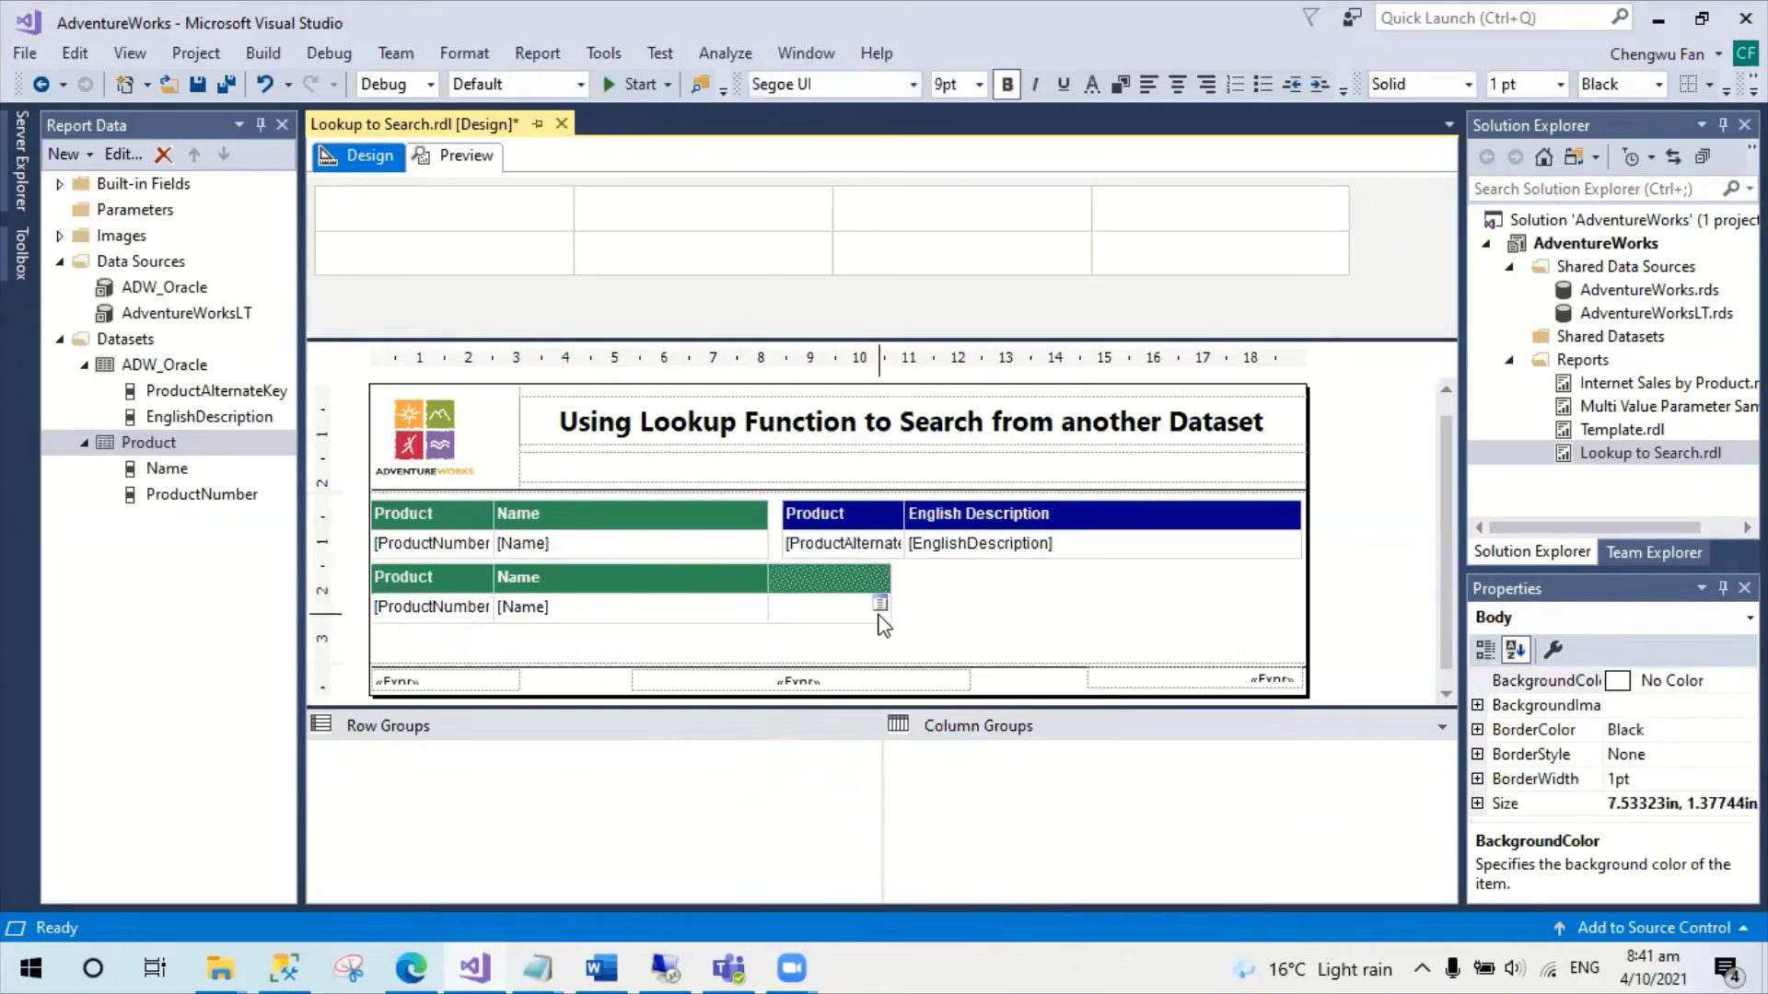
left_click(879, 615)
left_click_drag(892, 551, 1301, 559)
Enter "Endlish Description" as the header of the copied table's new column.
left_click(1062, 580)
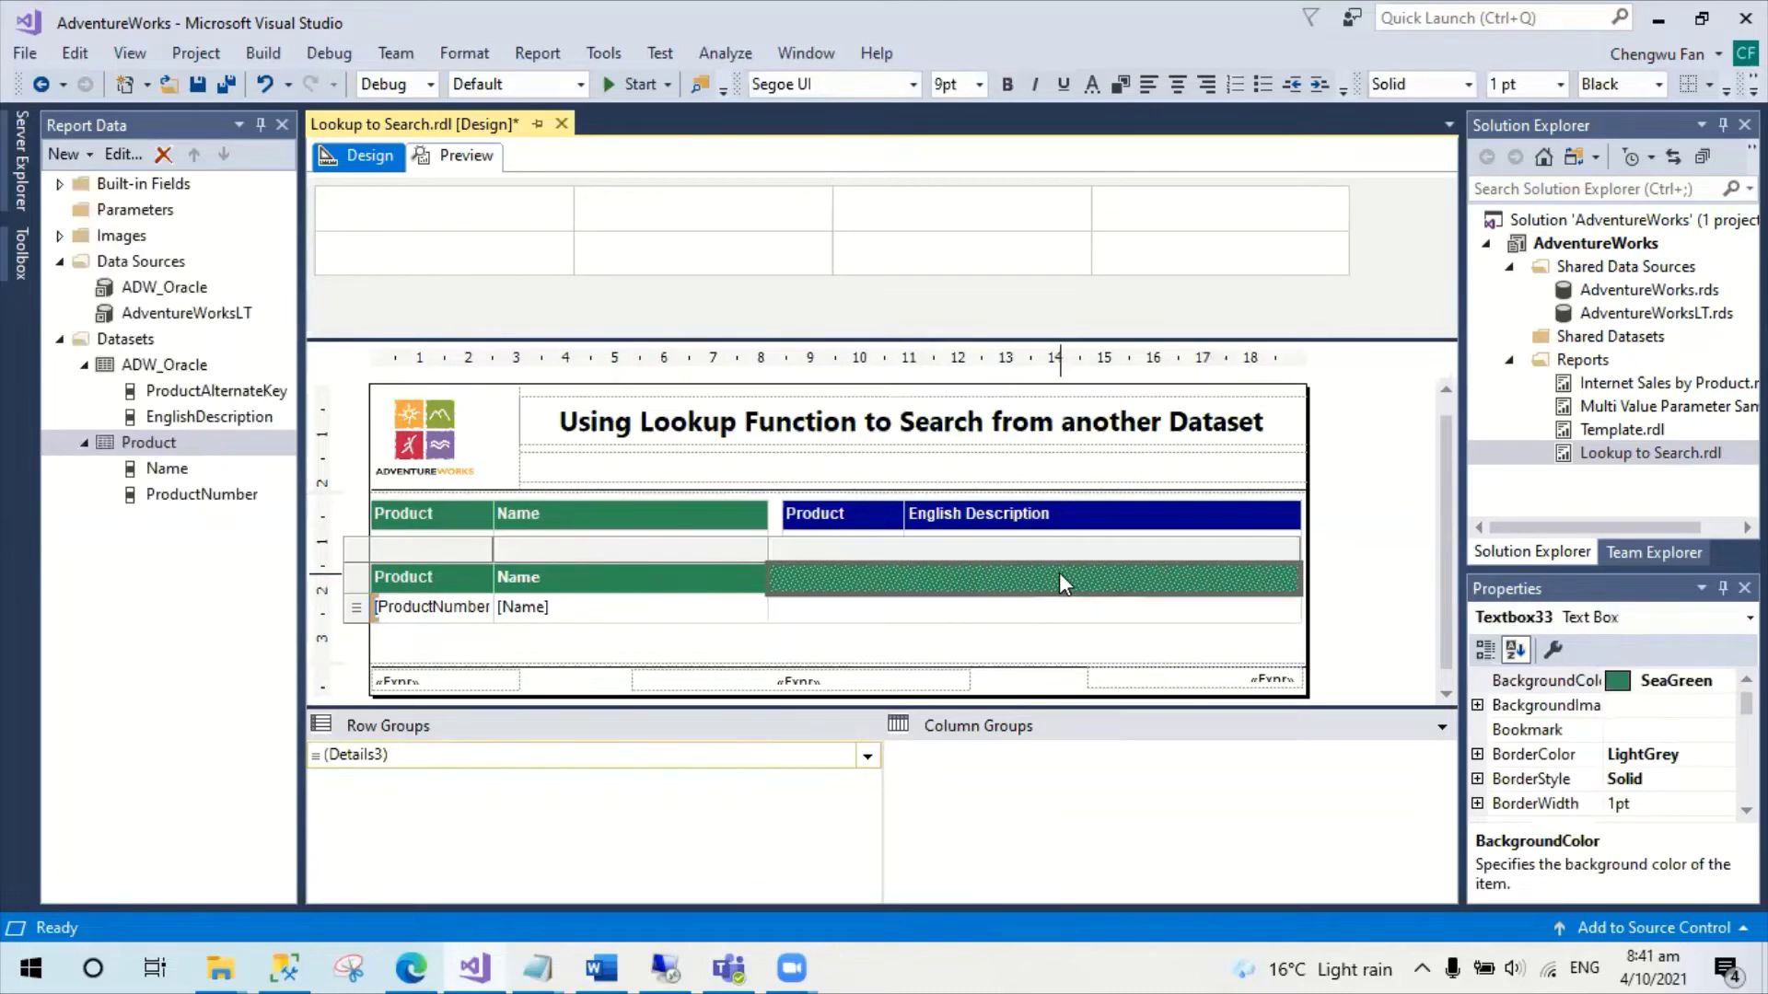
type("End")
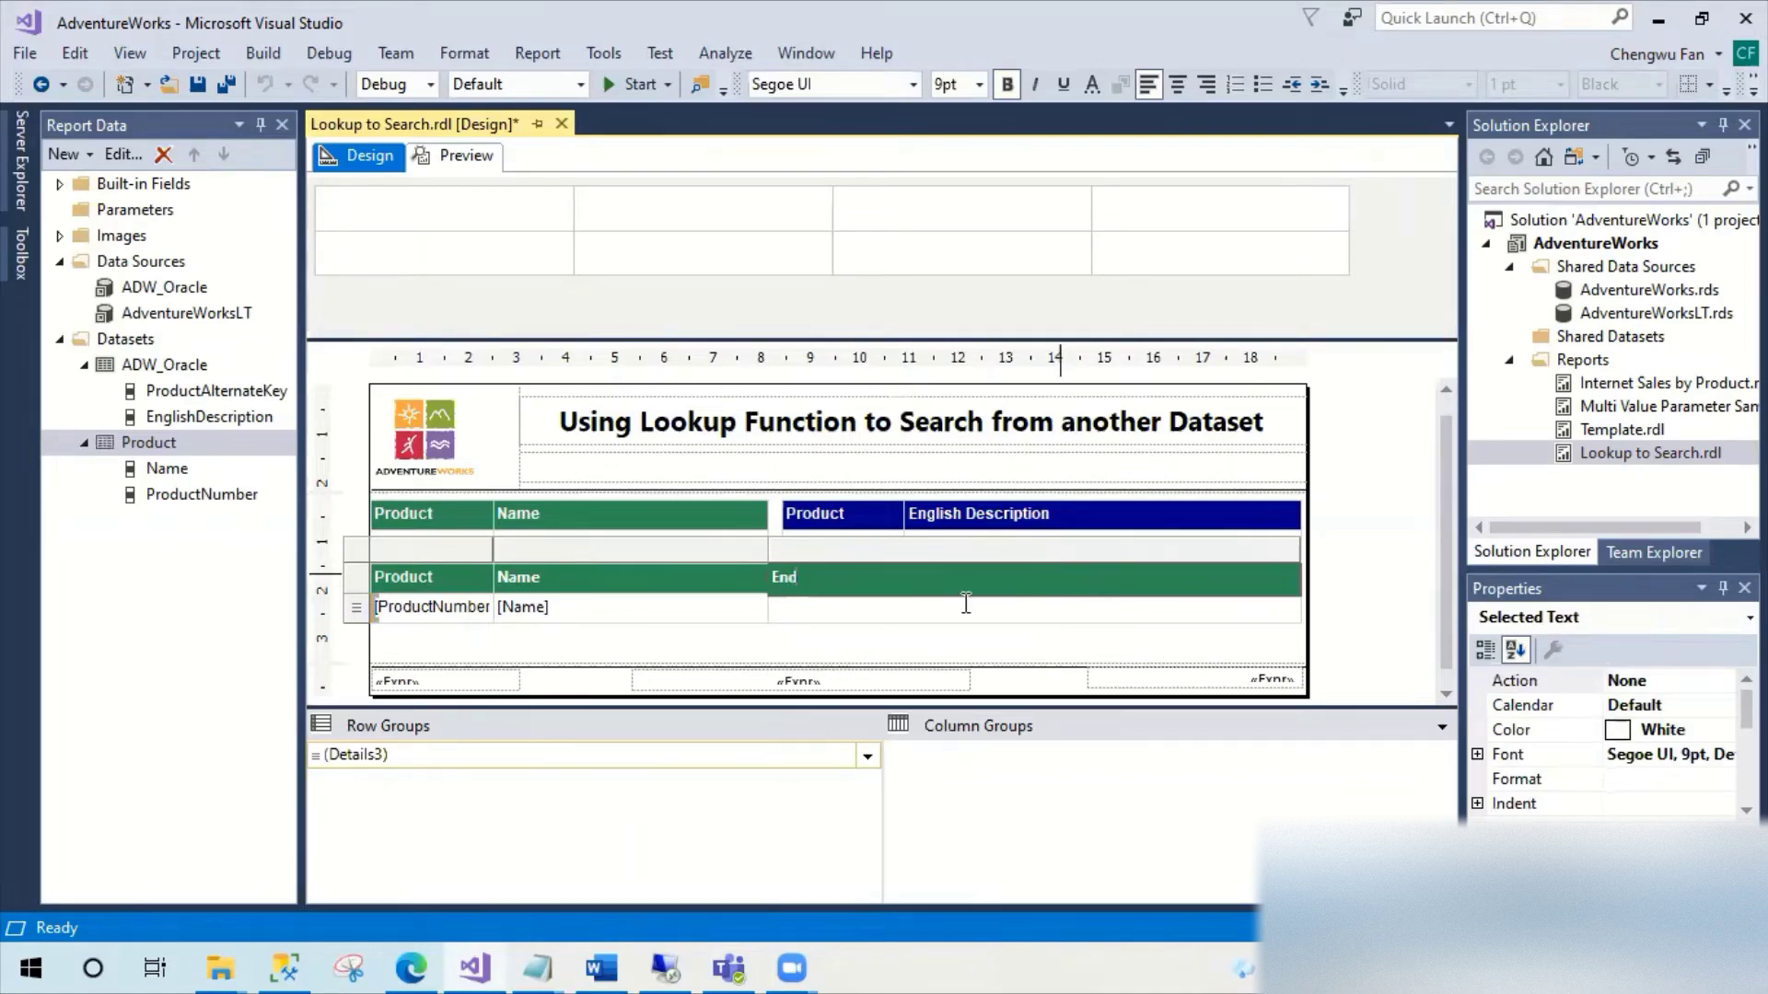
type("lish Description")
Start an expression for the new column's detail cell with the Lookup function from the Miscellaneous common functions.
left_click(879, 616)
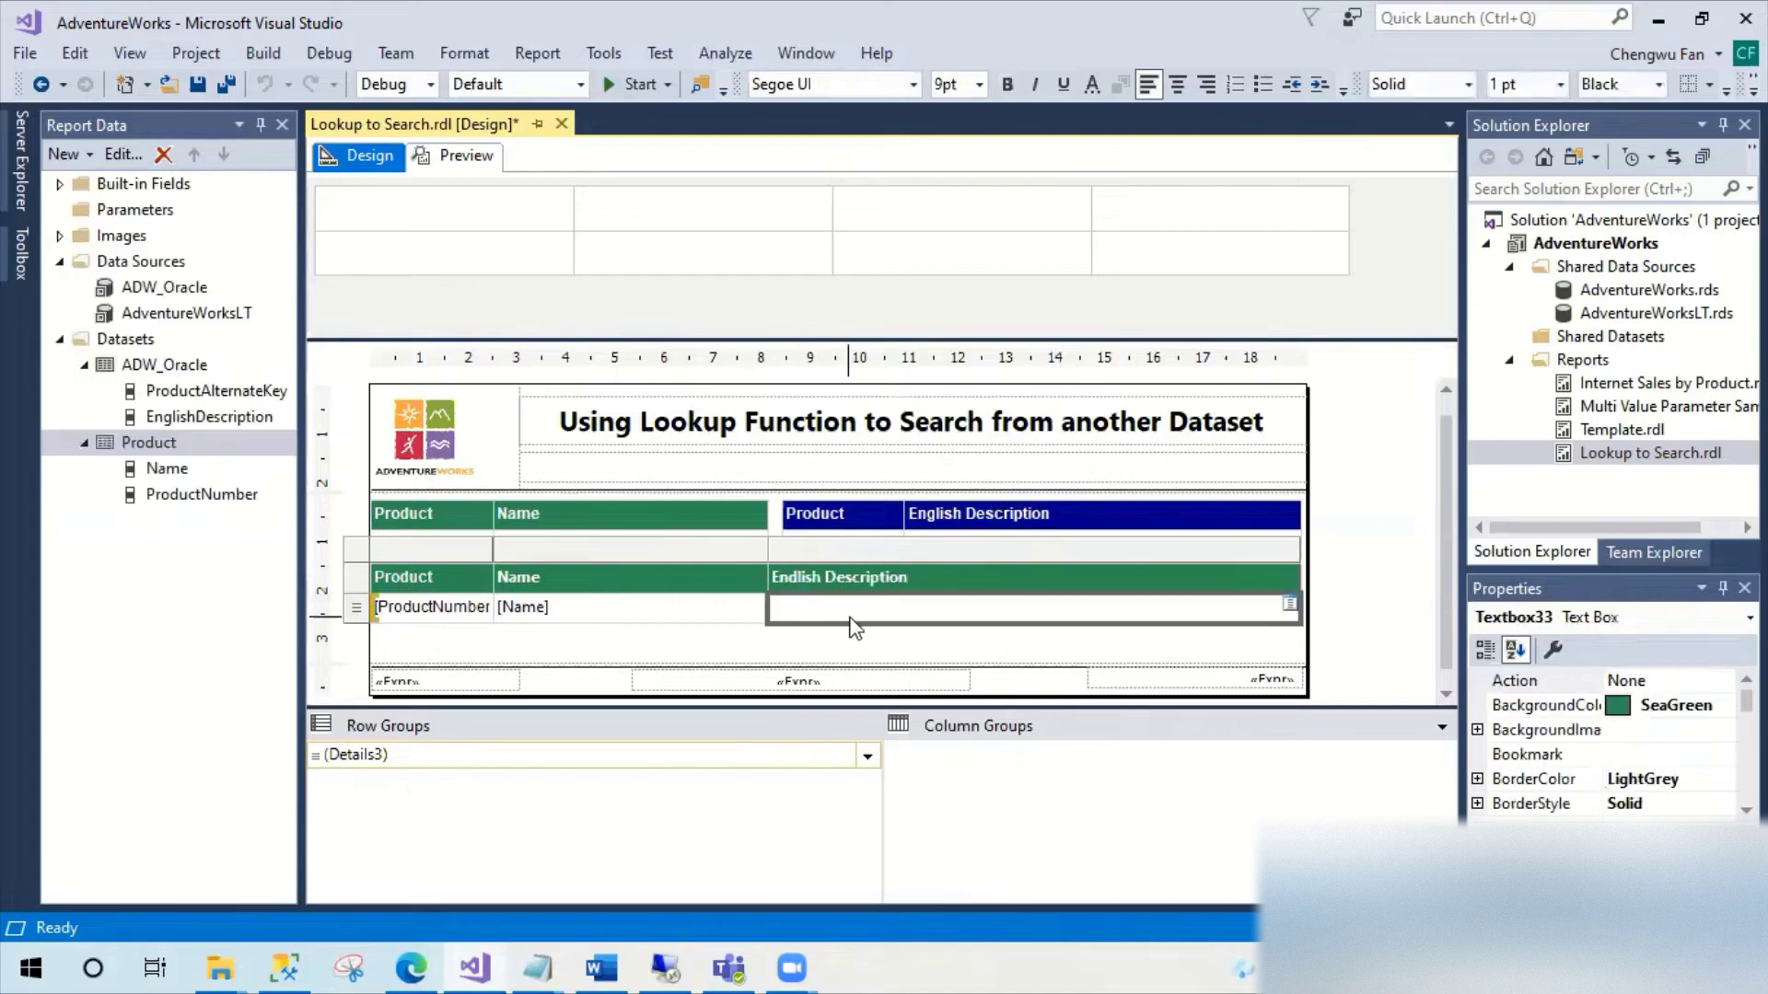
right_click(873, 621)
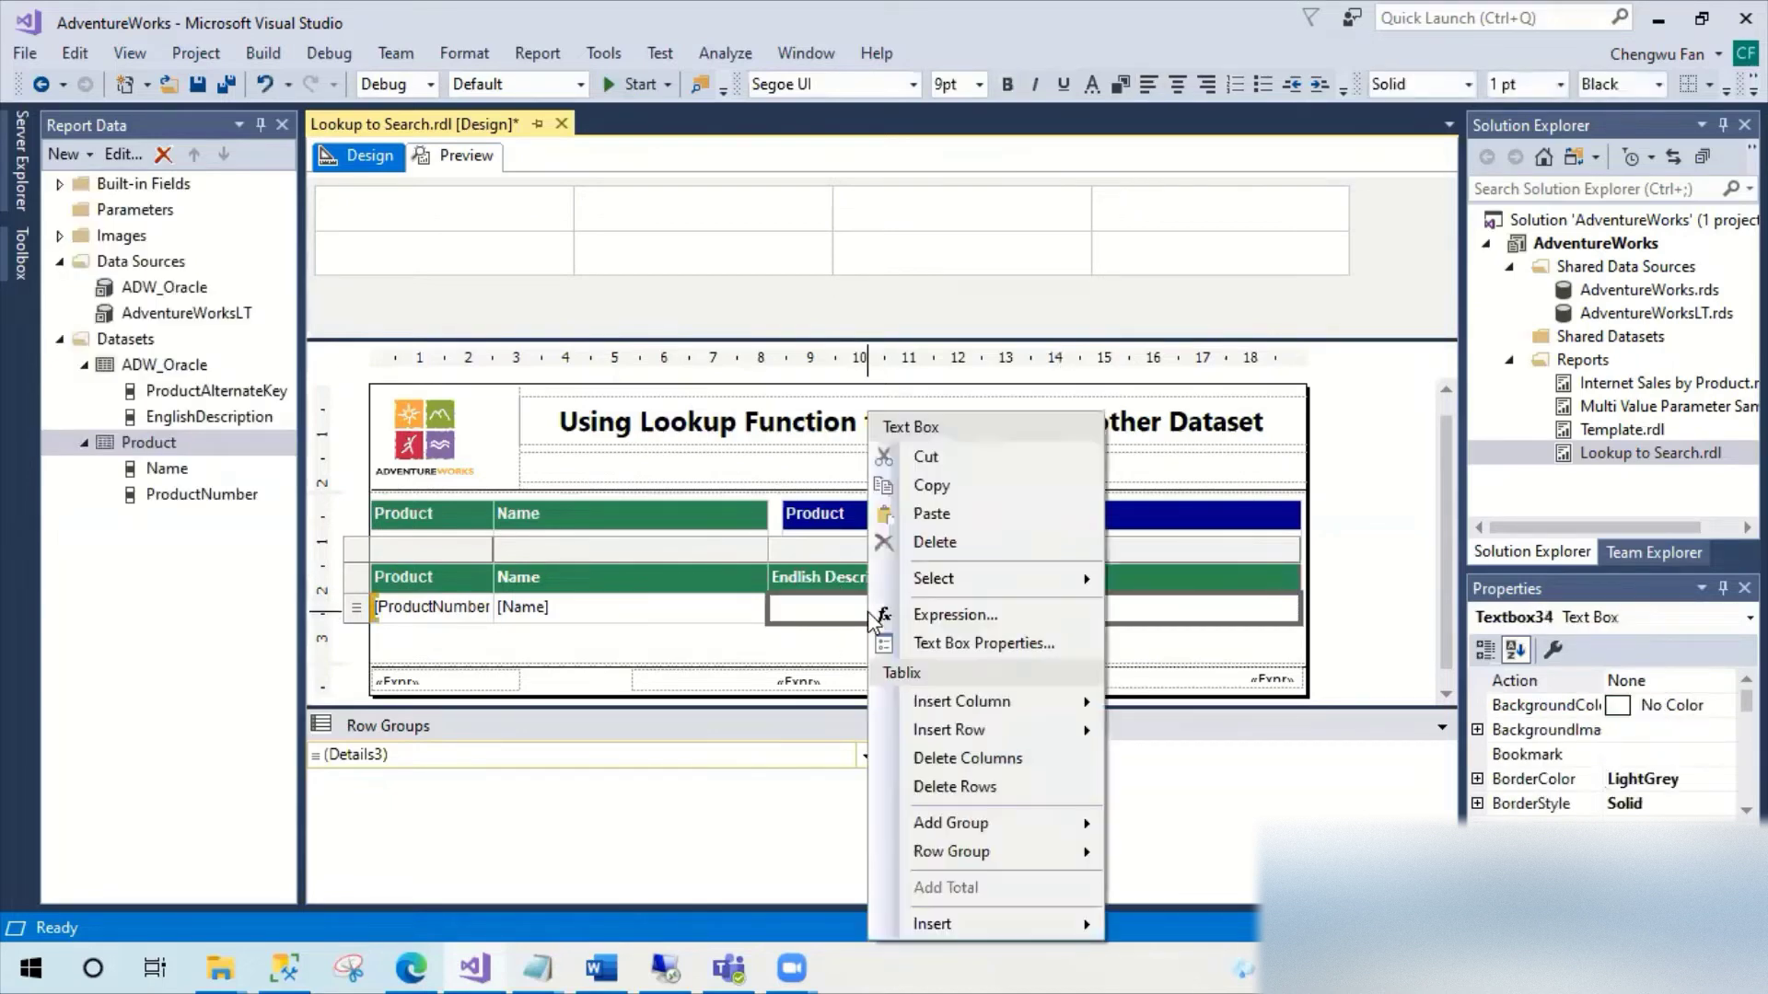
left_click(936, 616)
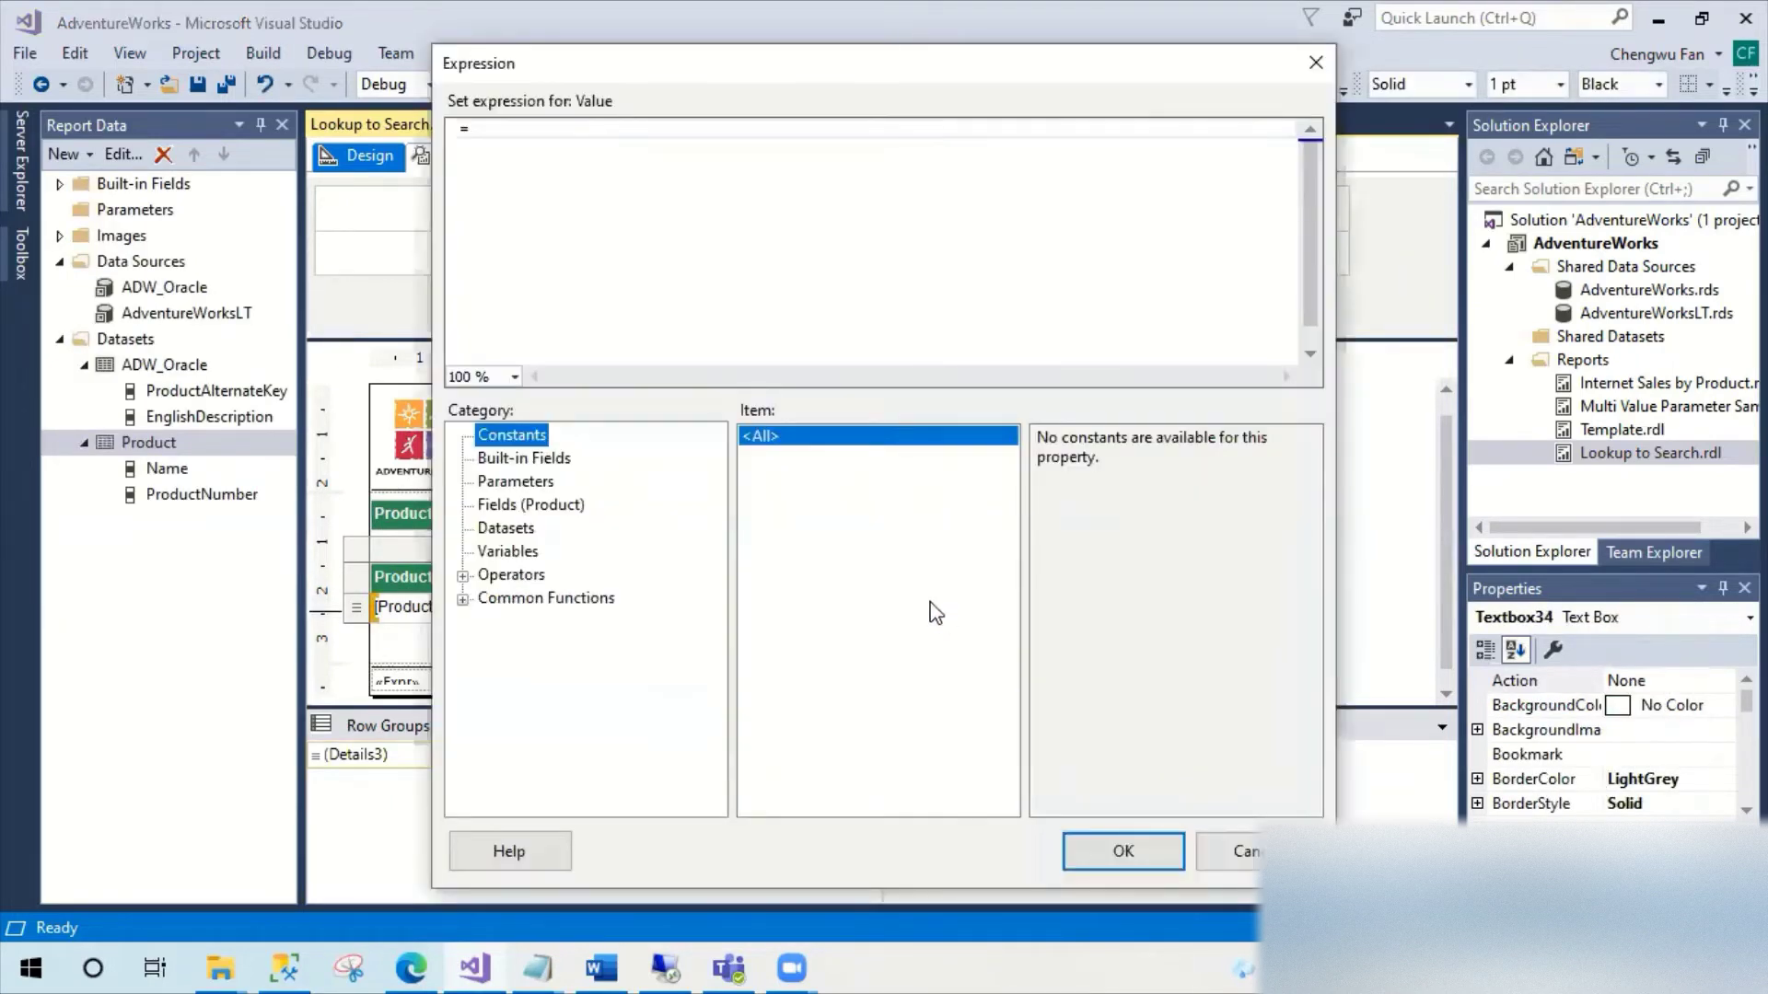
double_click(580, 598)
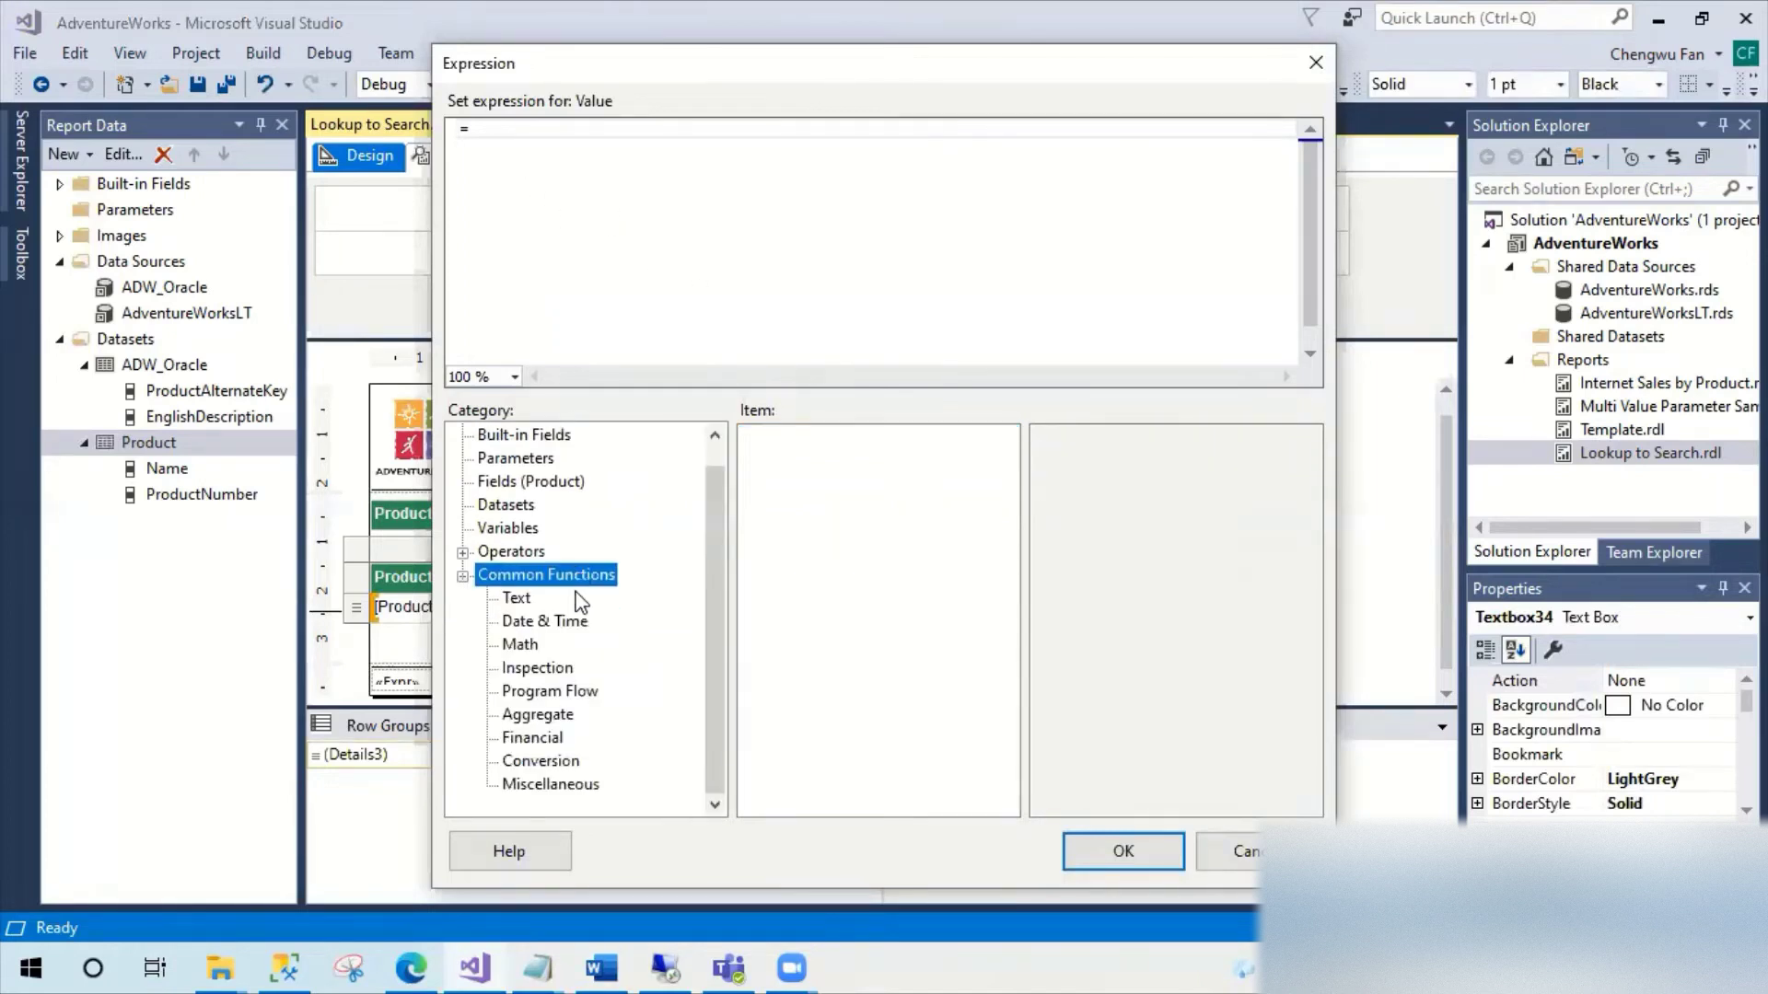
left_click(574, 785)
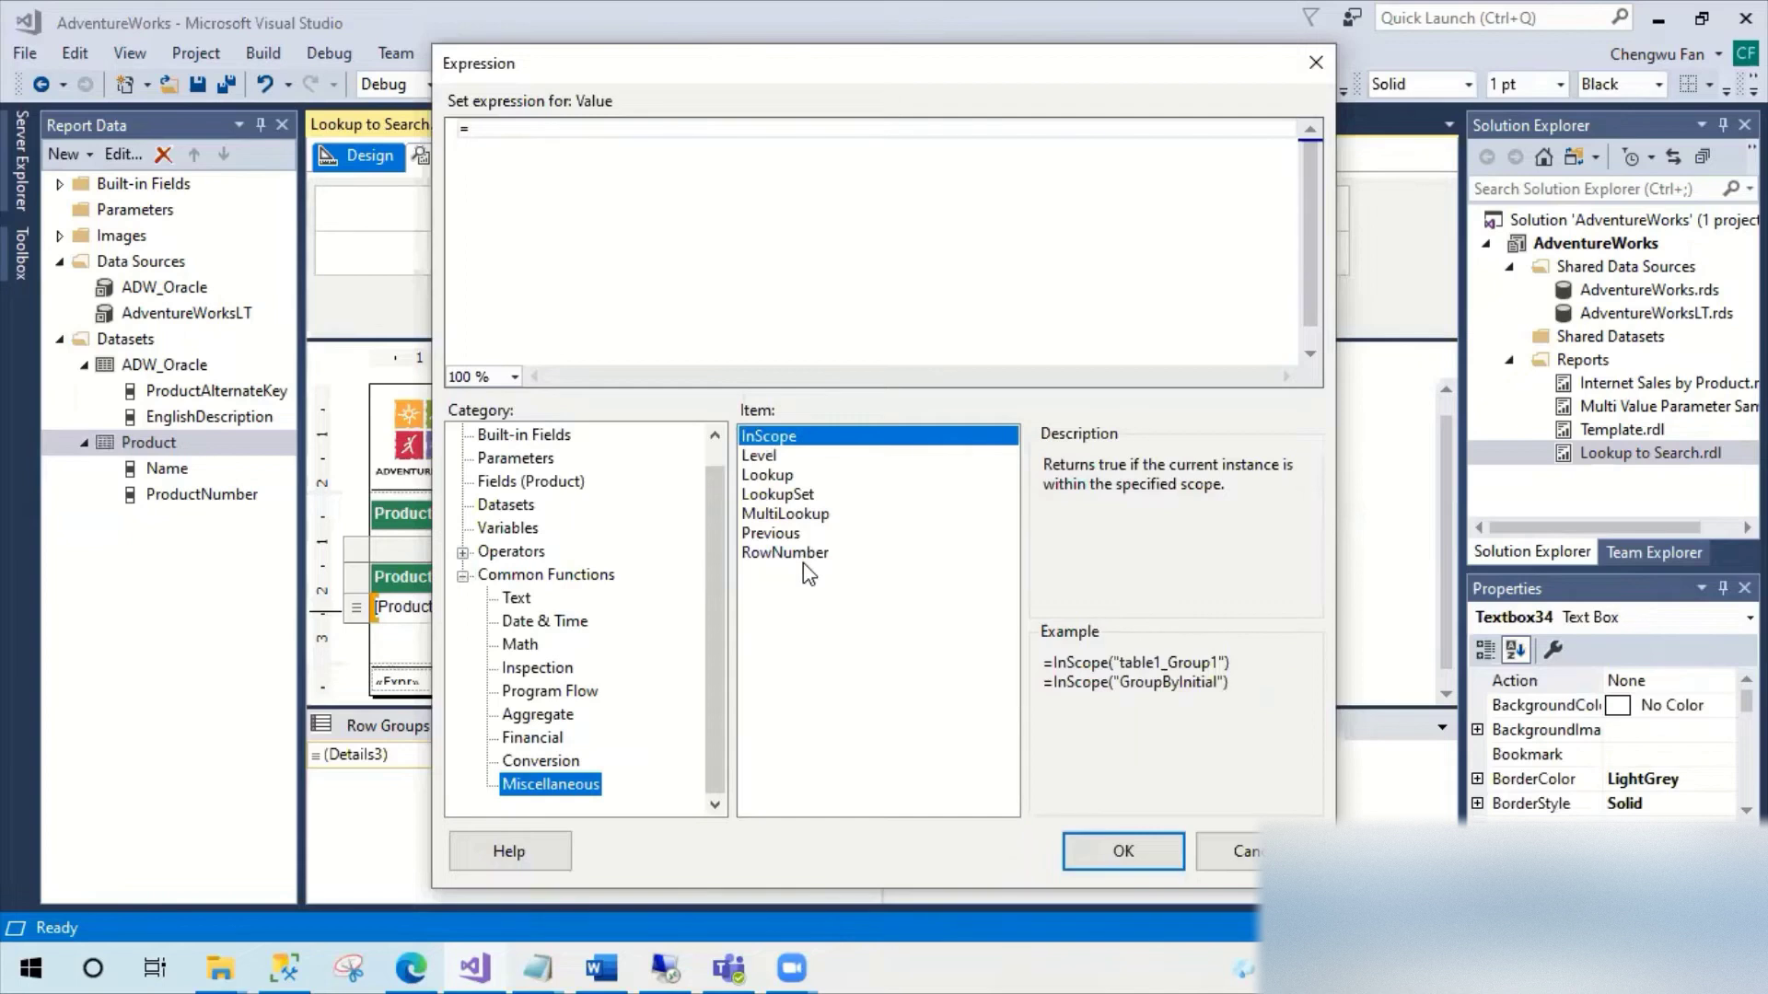
double_click(787, 475)
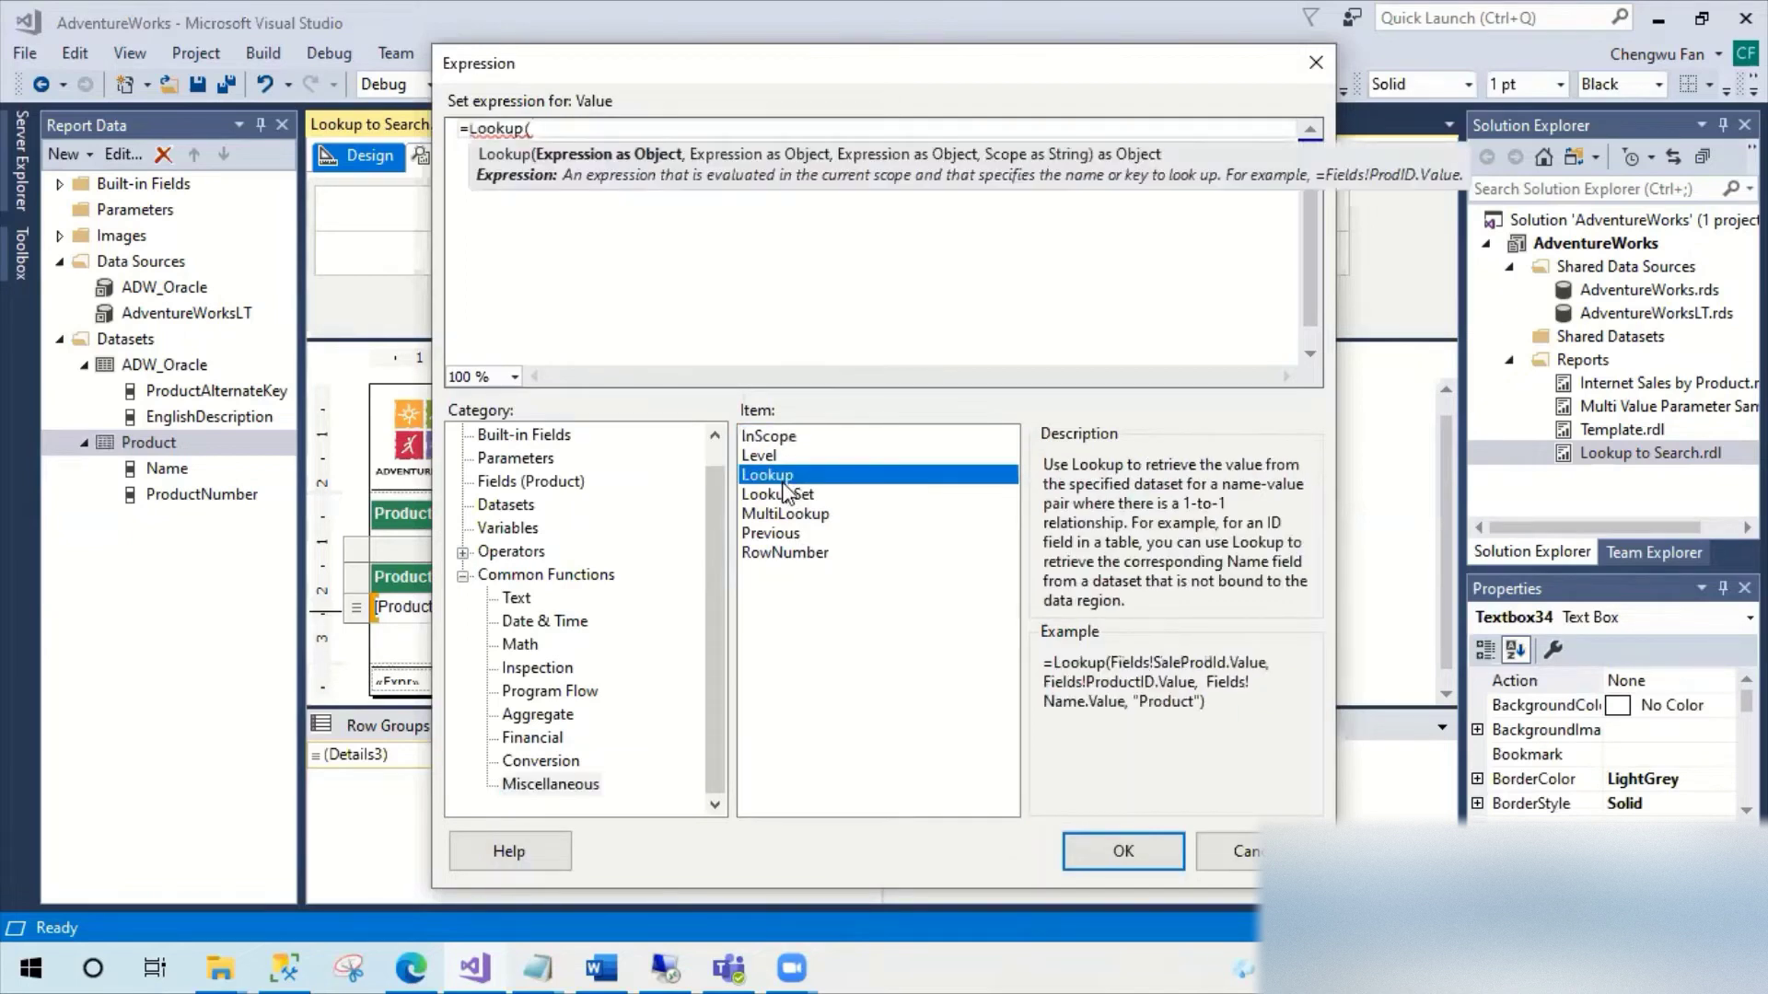
left_click(715, 243)
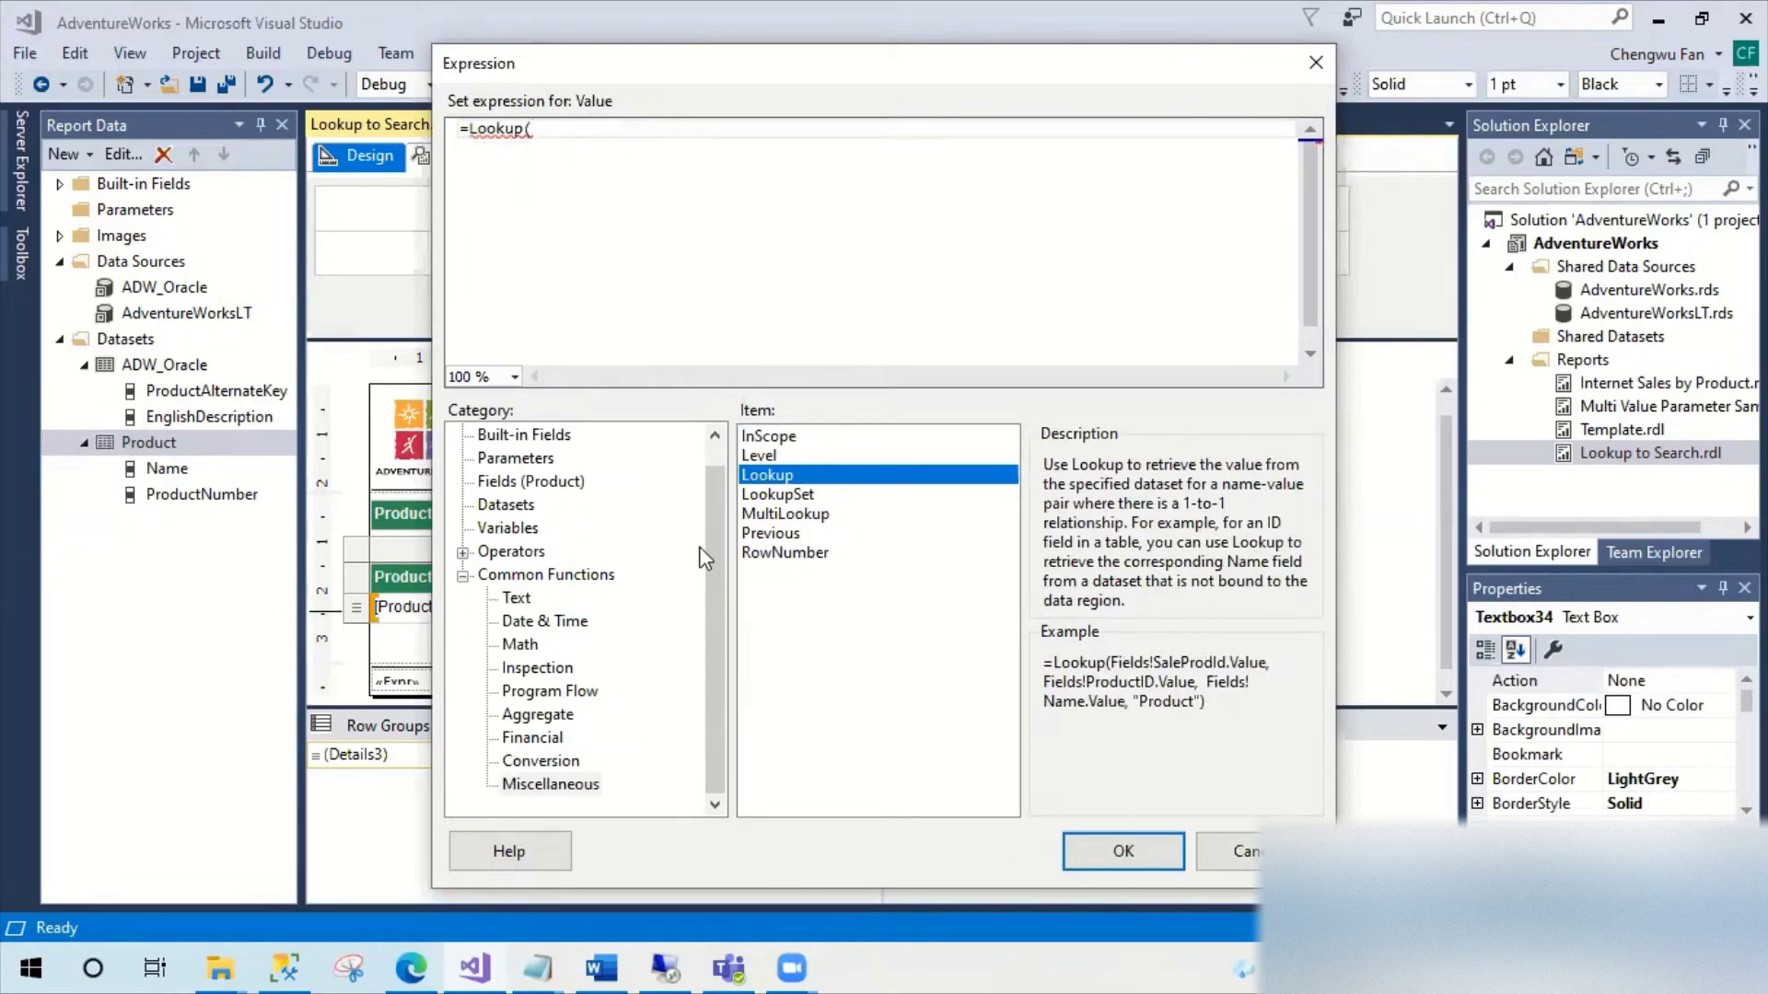
Add the Product dataset's ProductNumber field as Lookup's first argument, followed by a comma.
left_click(564, 486)
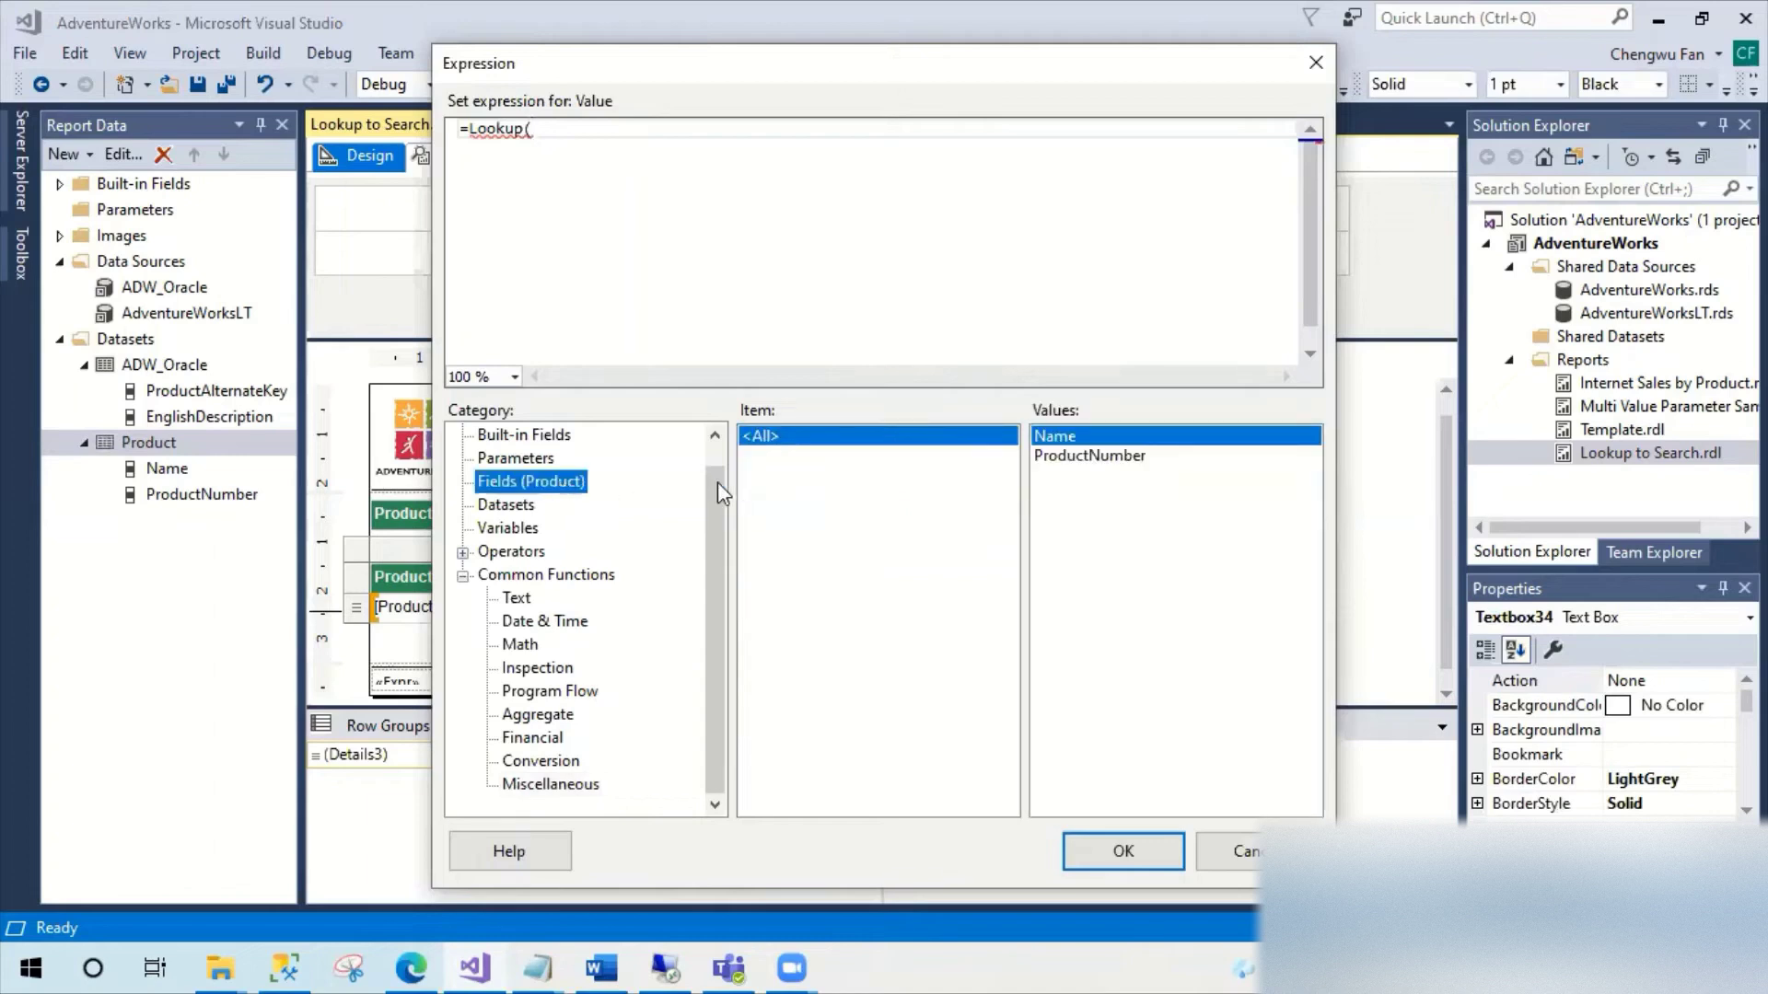
left_click(1102, 457)
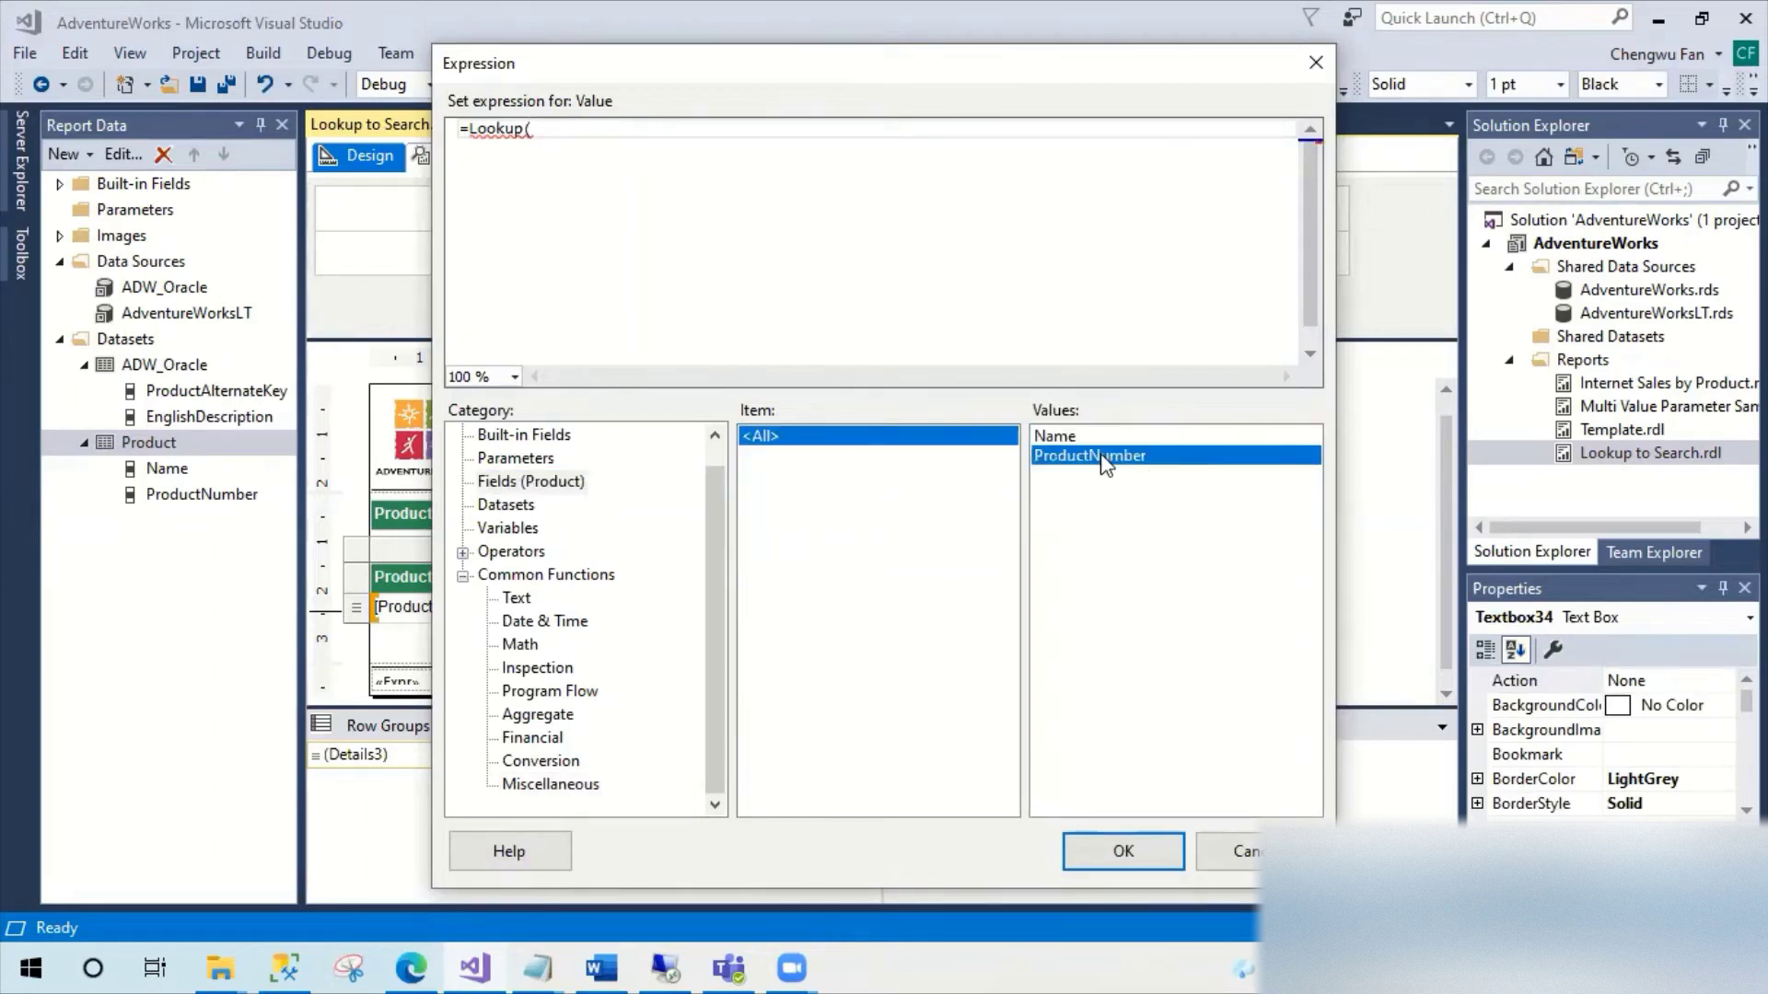
double_click(1102, 456)
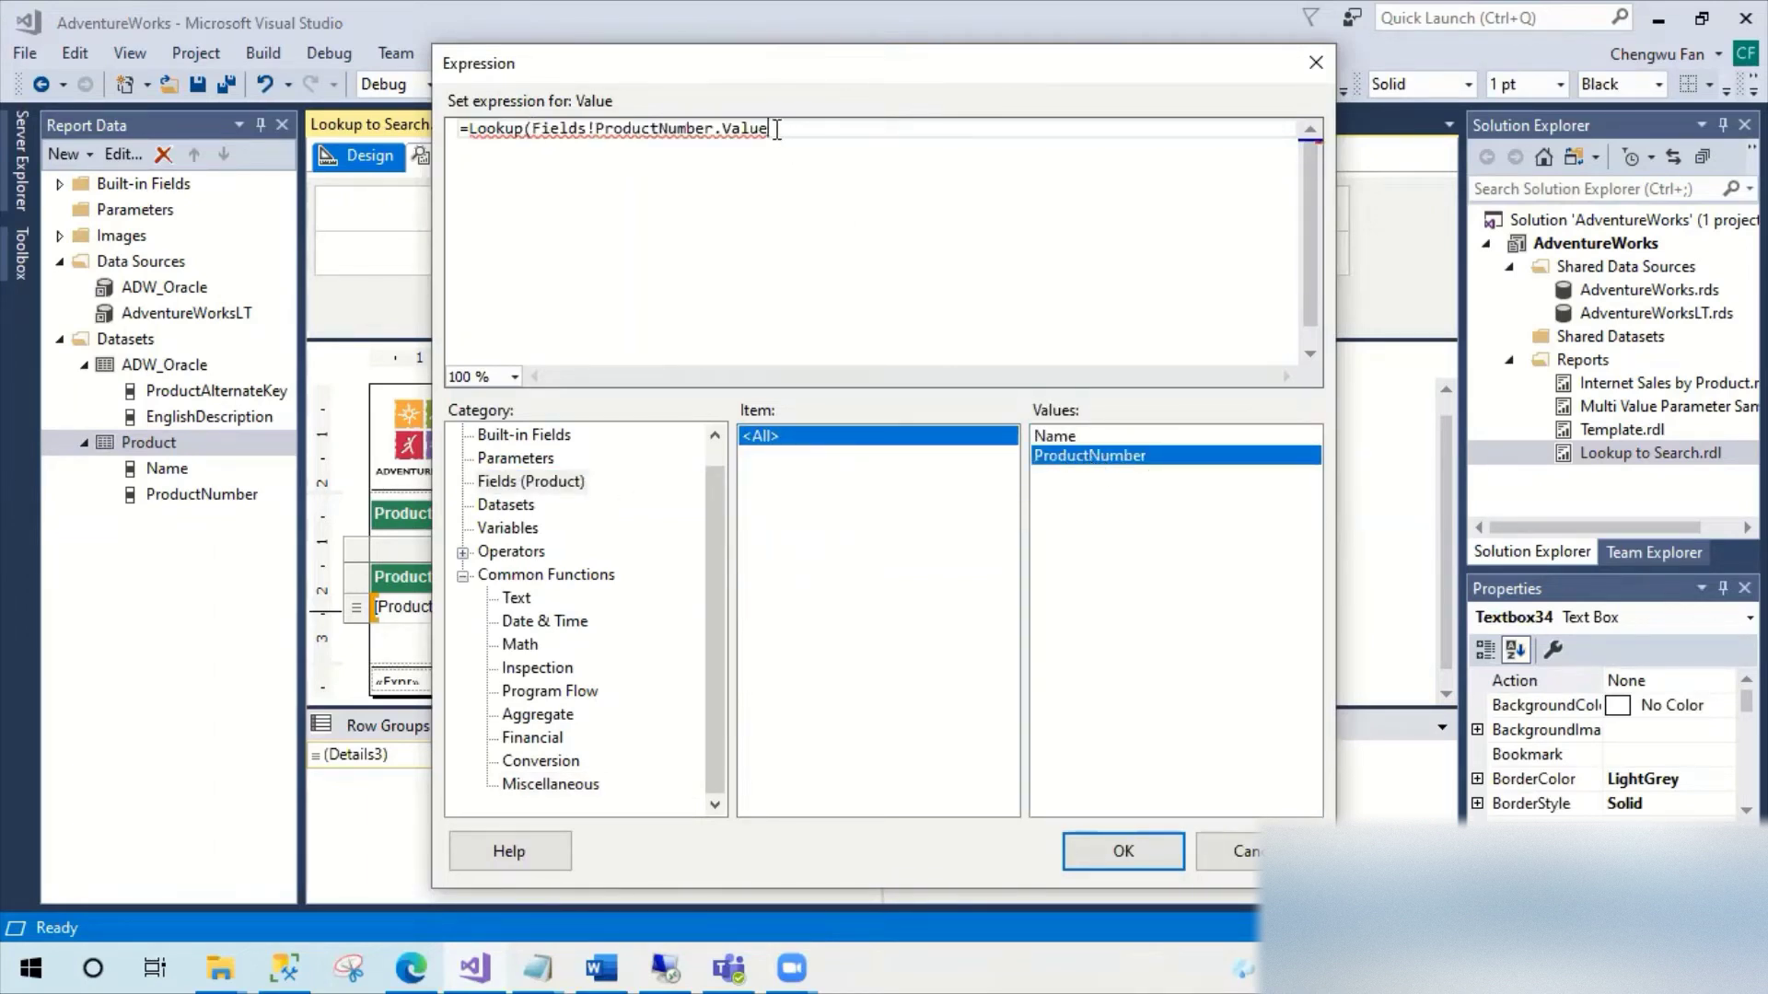
type(",")
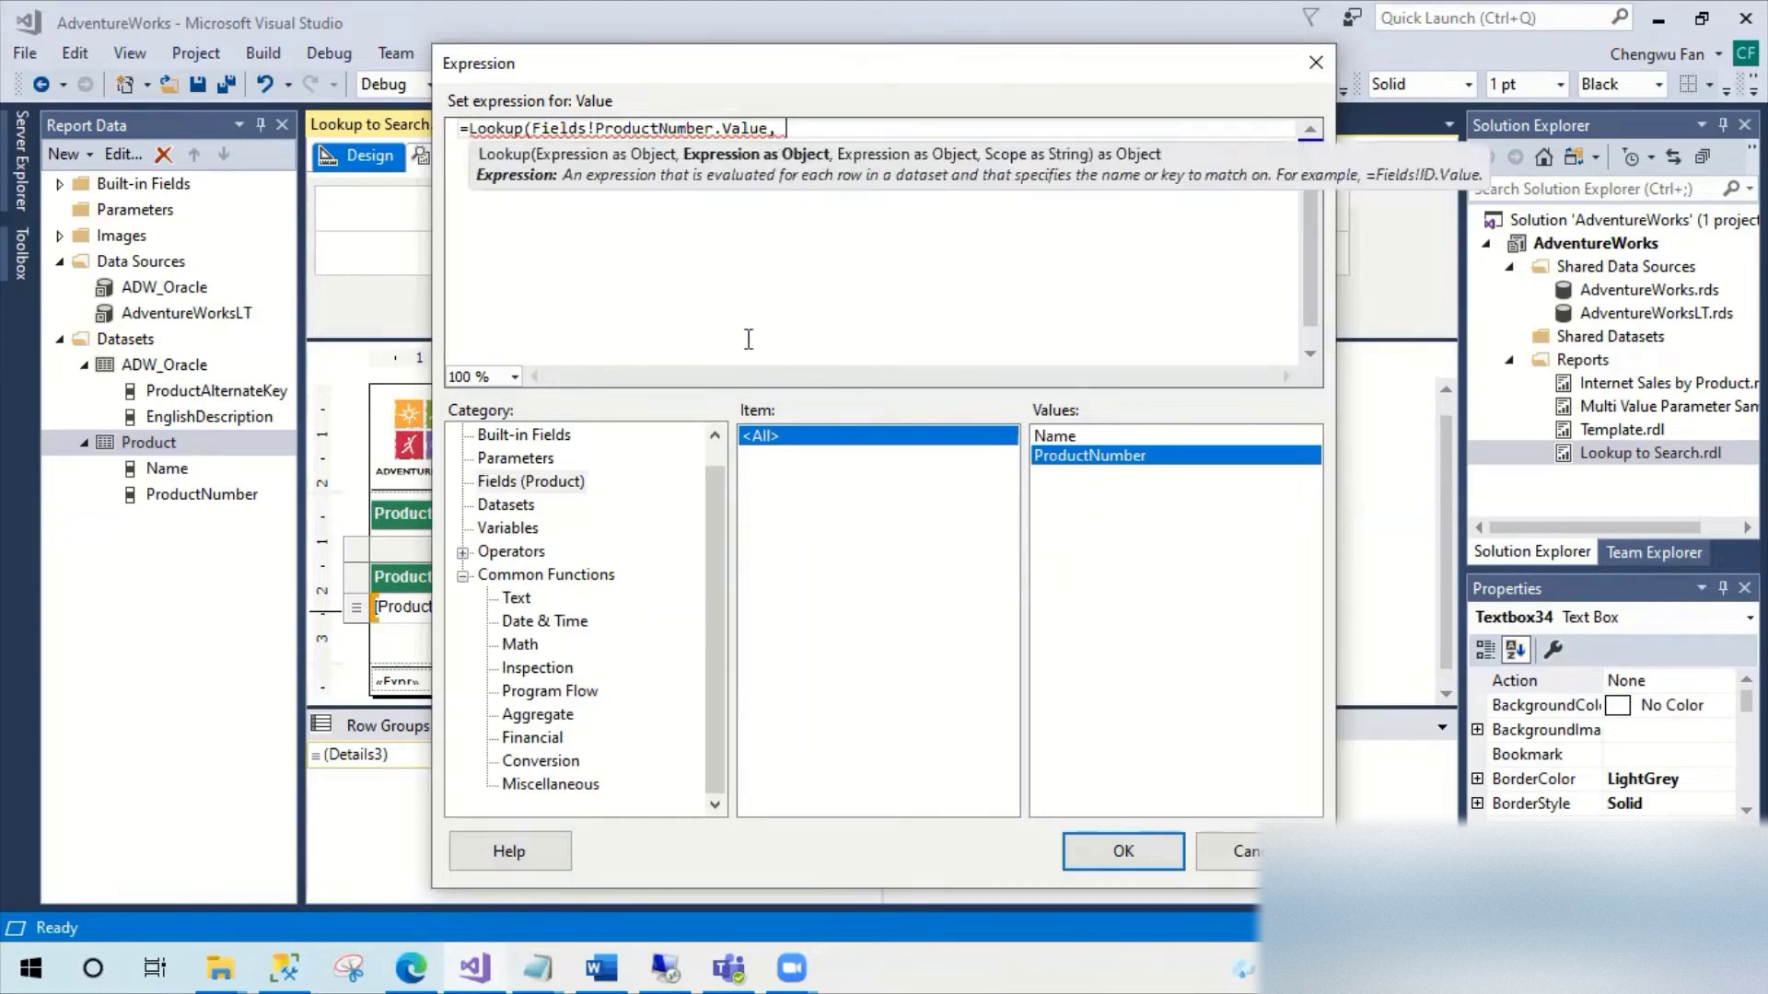
Add ADW_Oracle's ProductAlternateKey field as Lookup's second argument, removing the First( wrapper and the dataset name with its closing parenthesis.
left_click(463, 577)
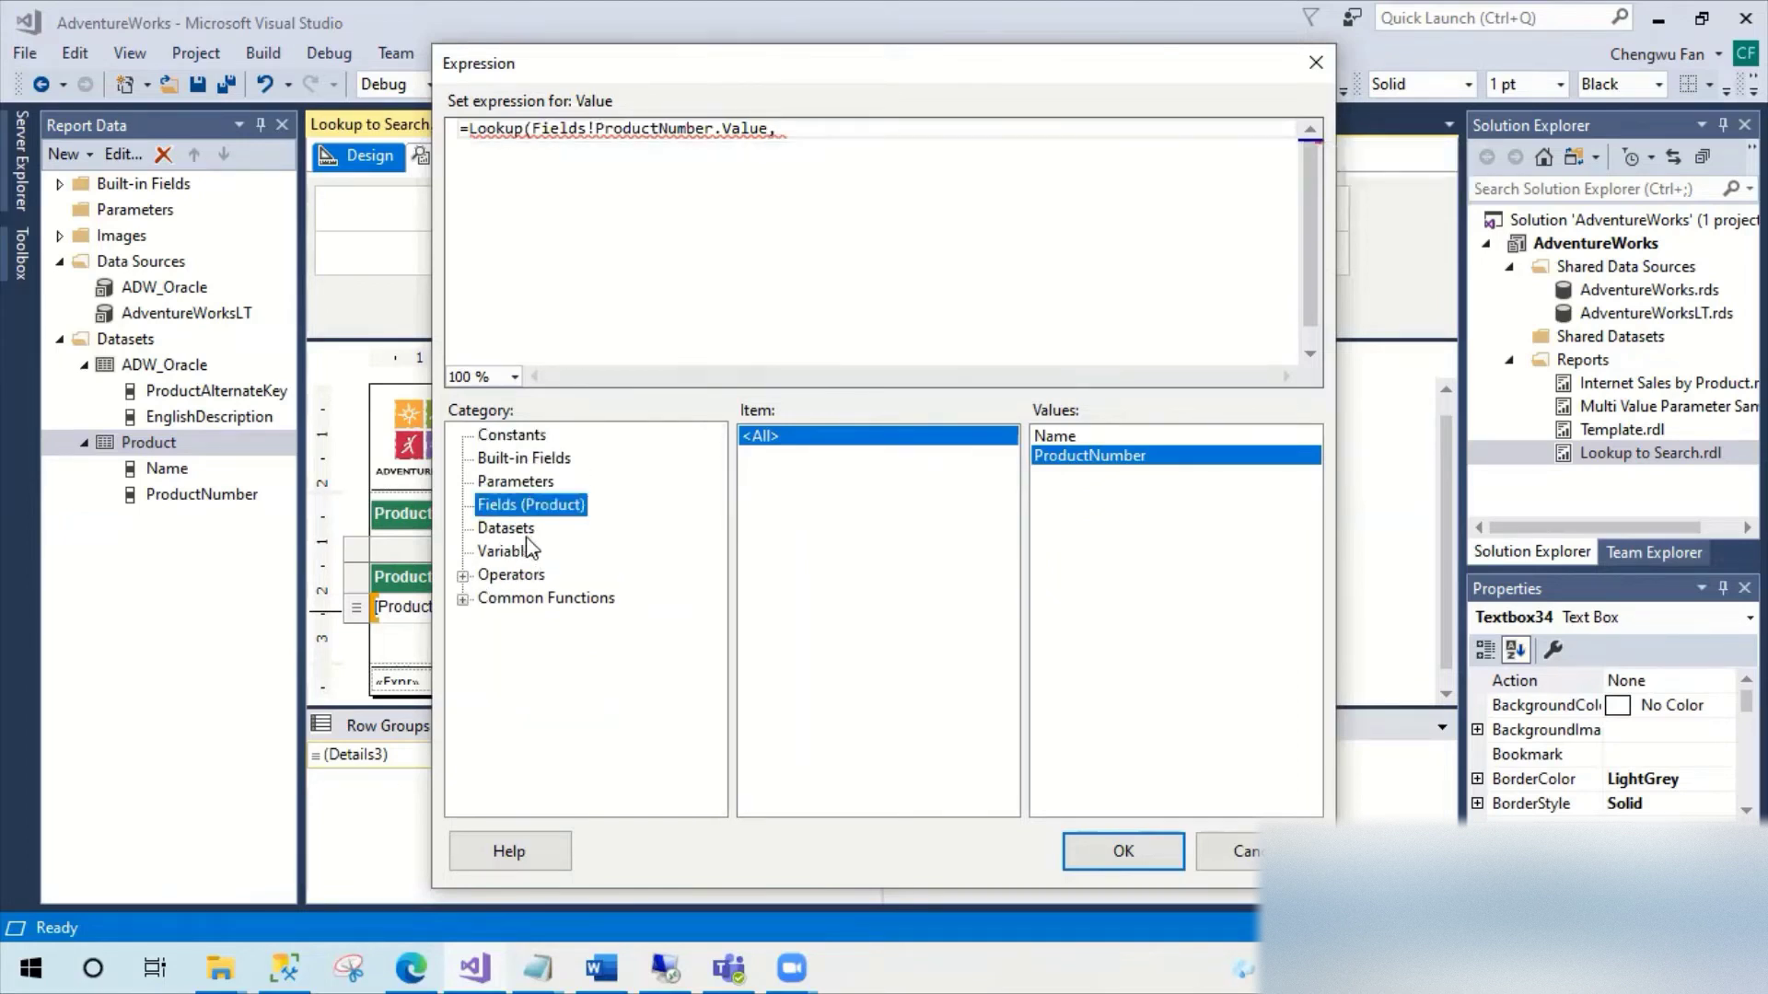
left_click(514, 531)
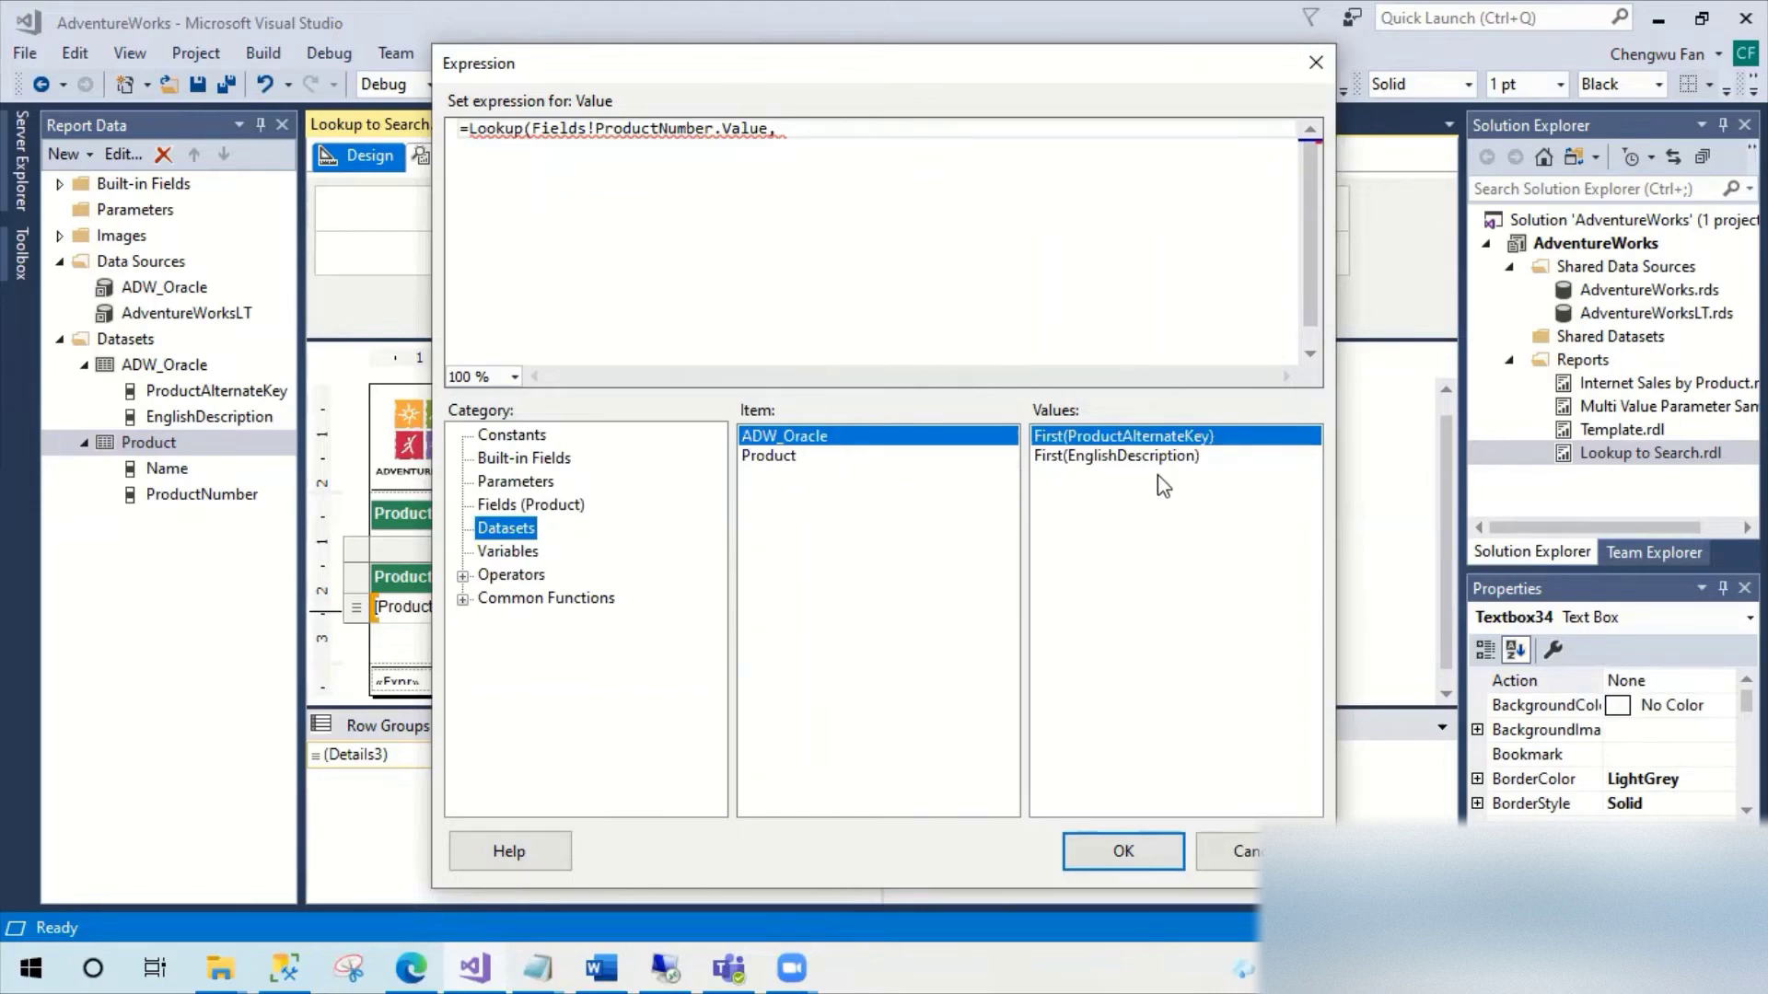
double_click(1103, 437)
left_click_drag(839, 130, 789, 129)
key("Delete")
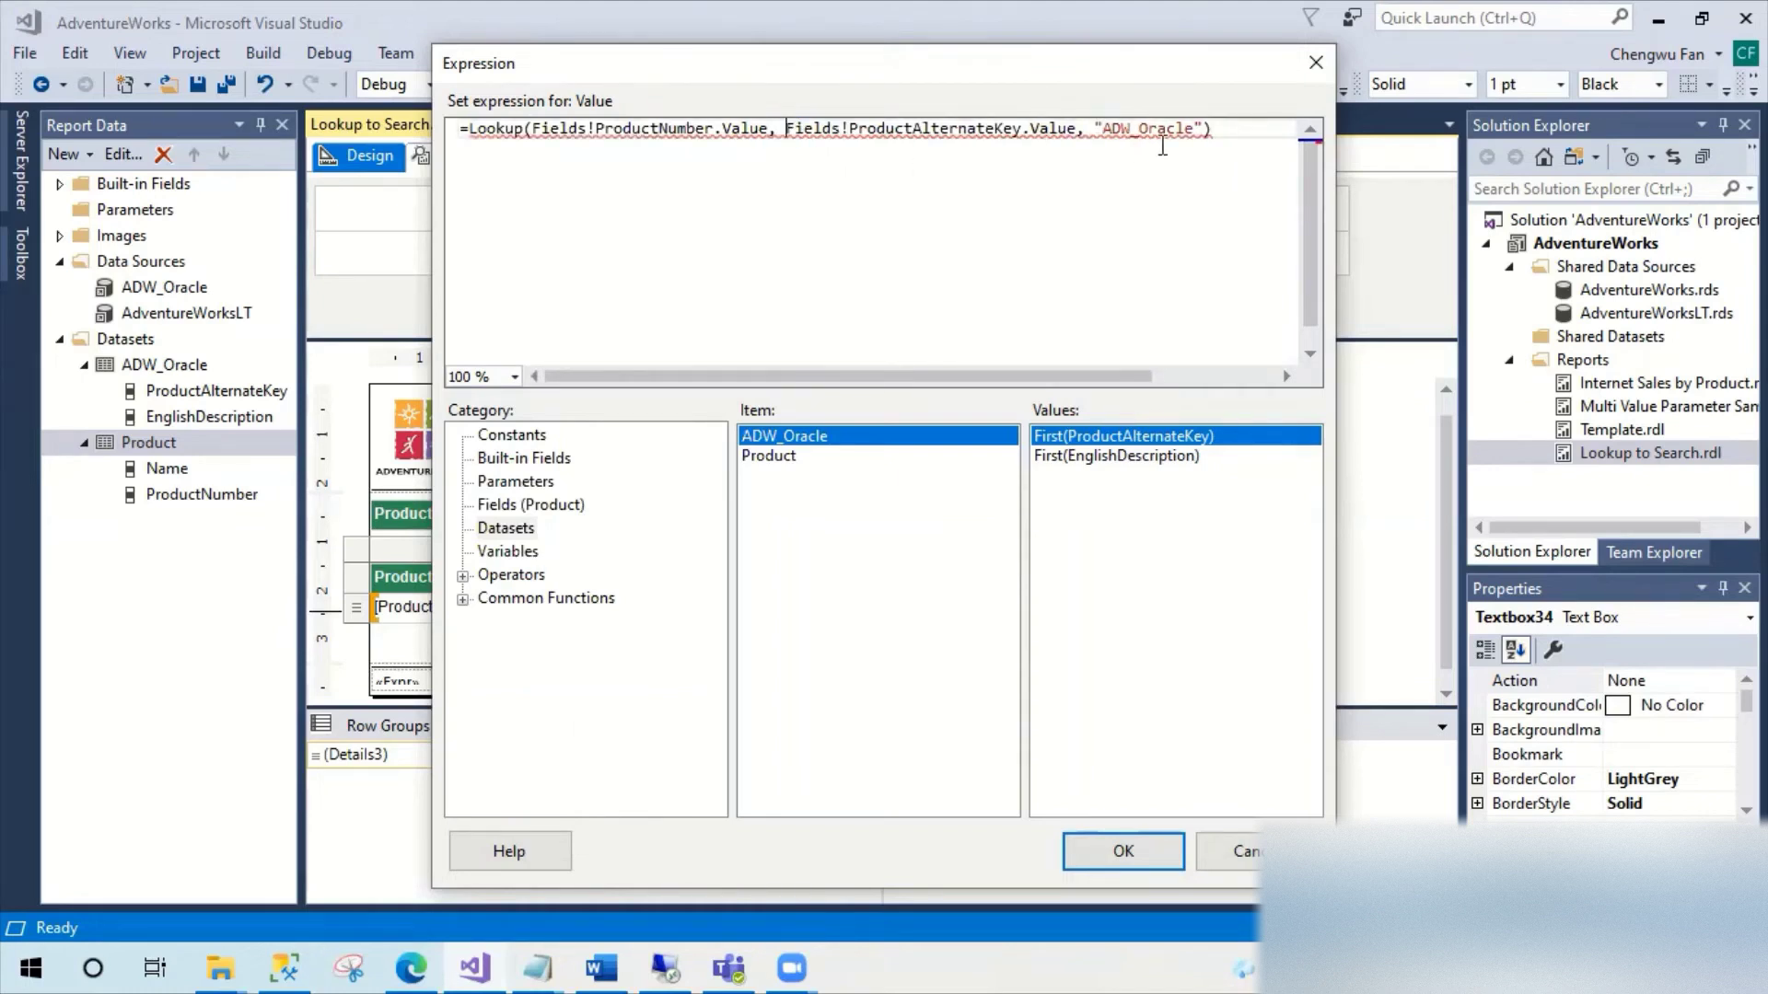
left_click_drag(1214, 128, 1085, 129)
key("Delete")
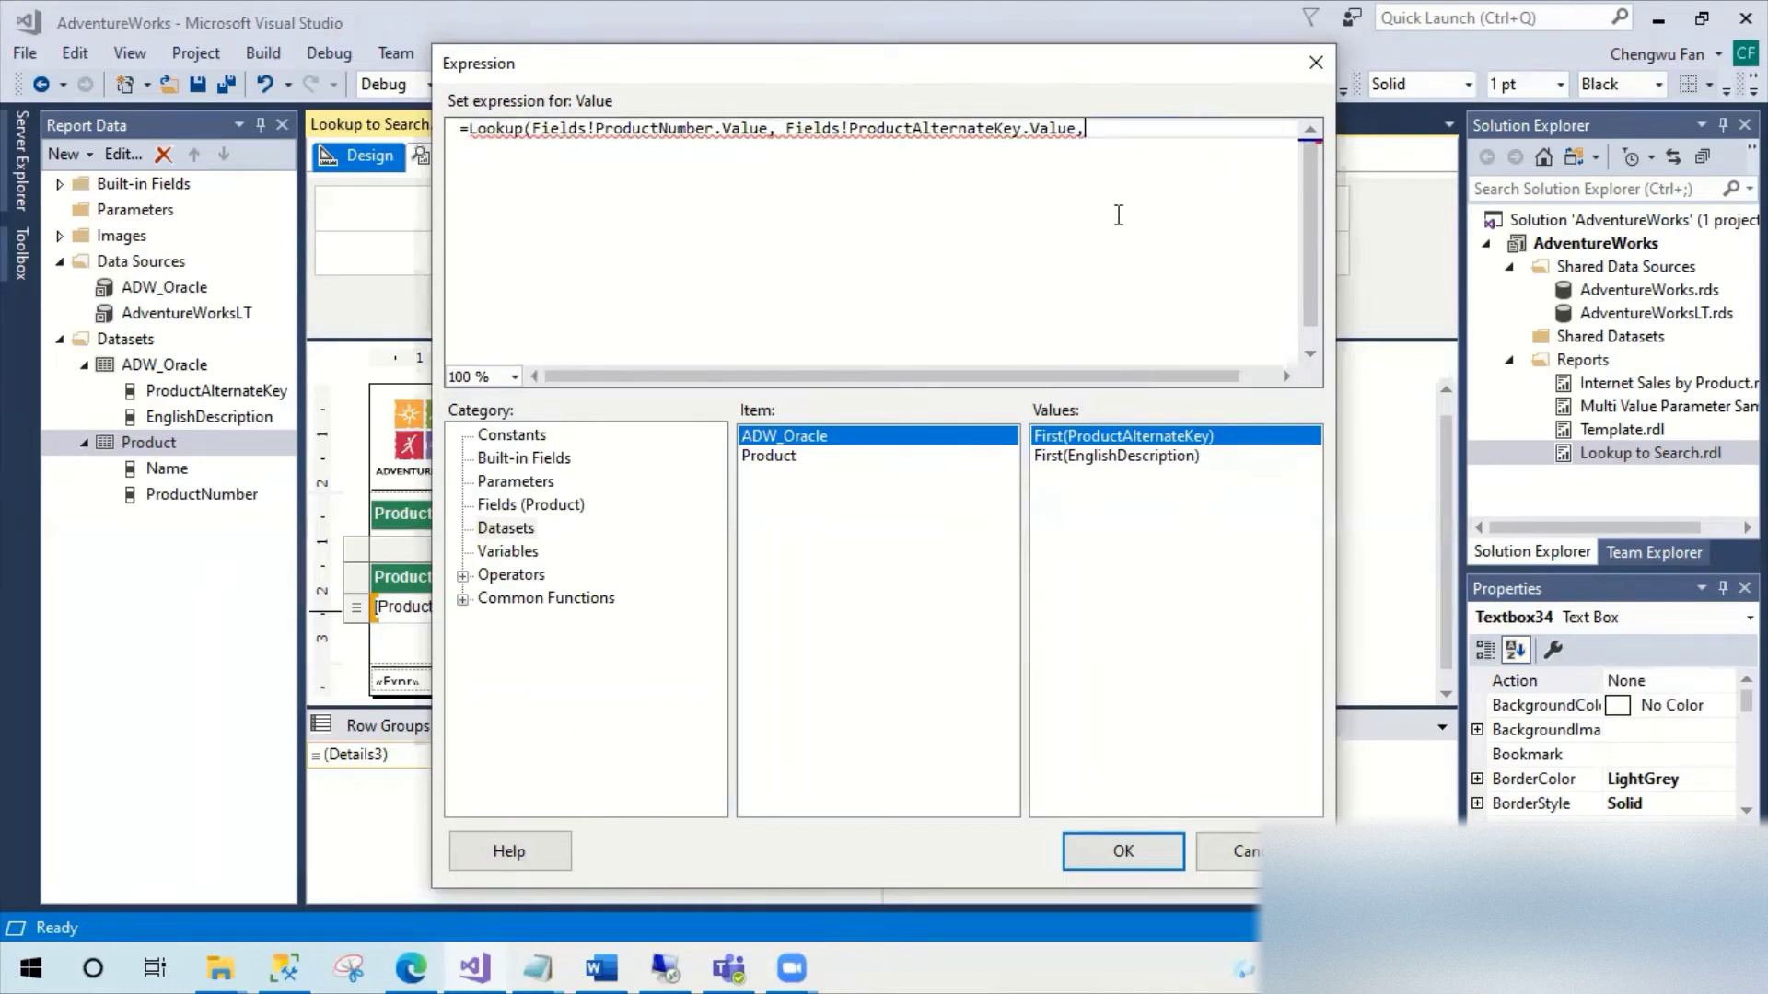
Complete the Lookup with ADW_Oracle's EnglishDescription field, stripped of its First( wrapper, and "ADW_Oracle" as scope, and apply the expression.
double_click(1116, 455)
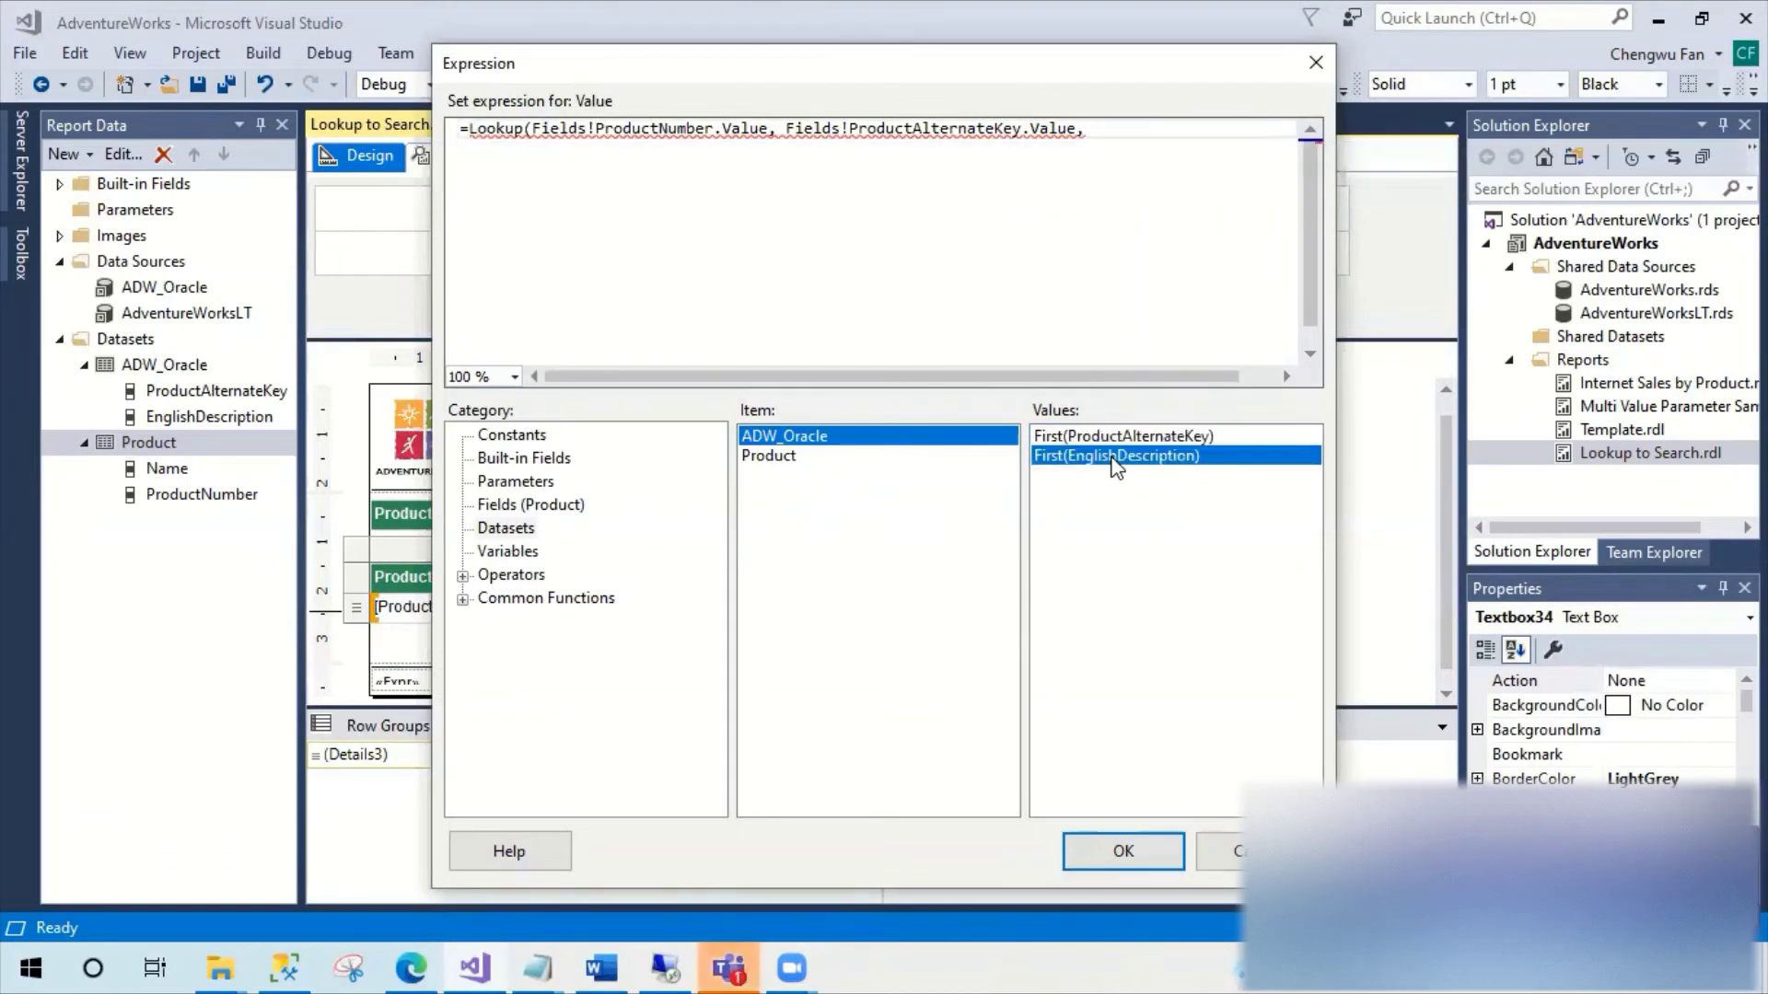
left_click_drag(984, 375, 1124, 376)
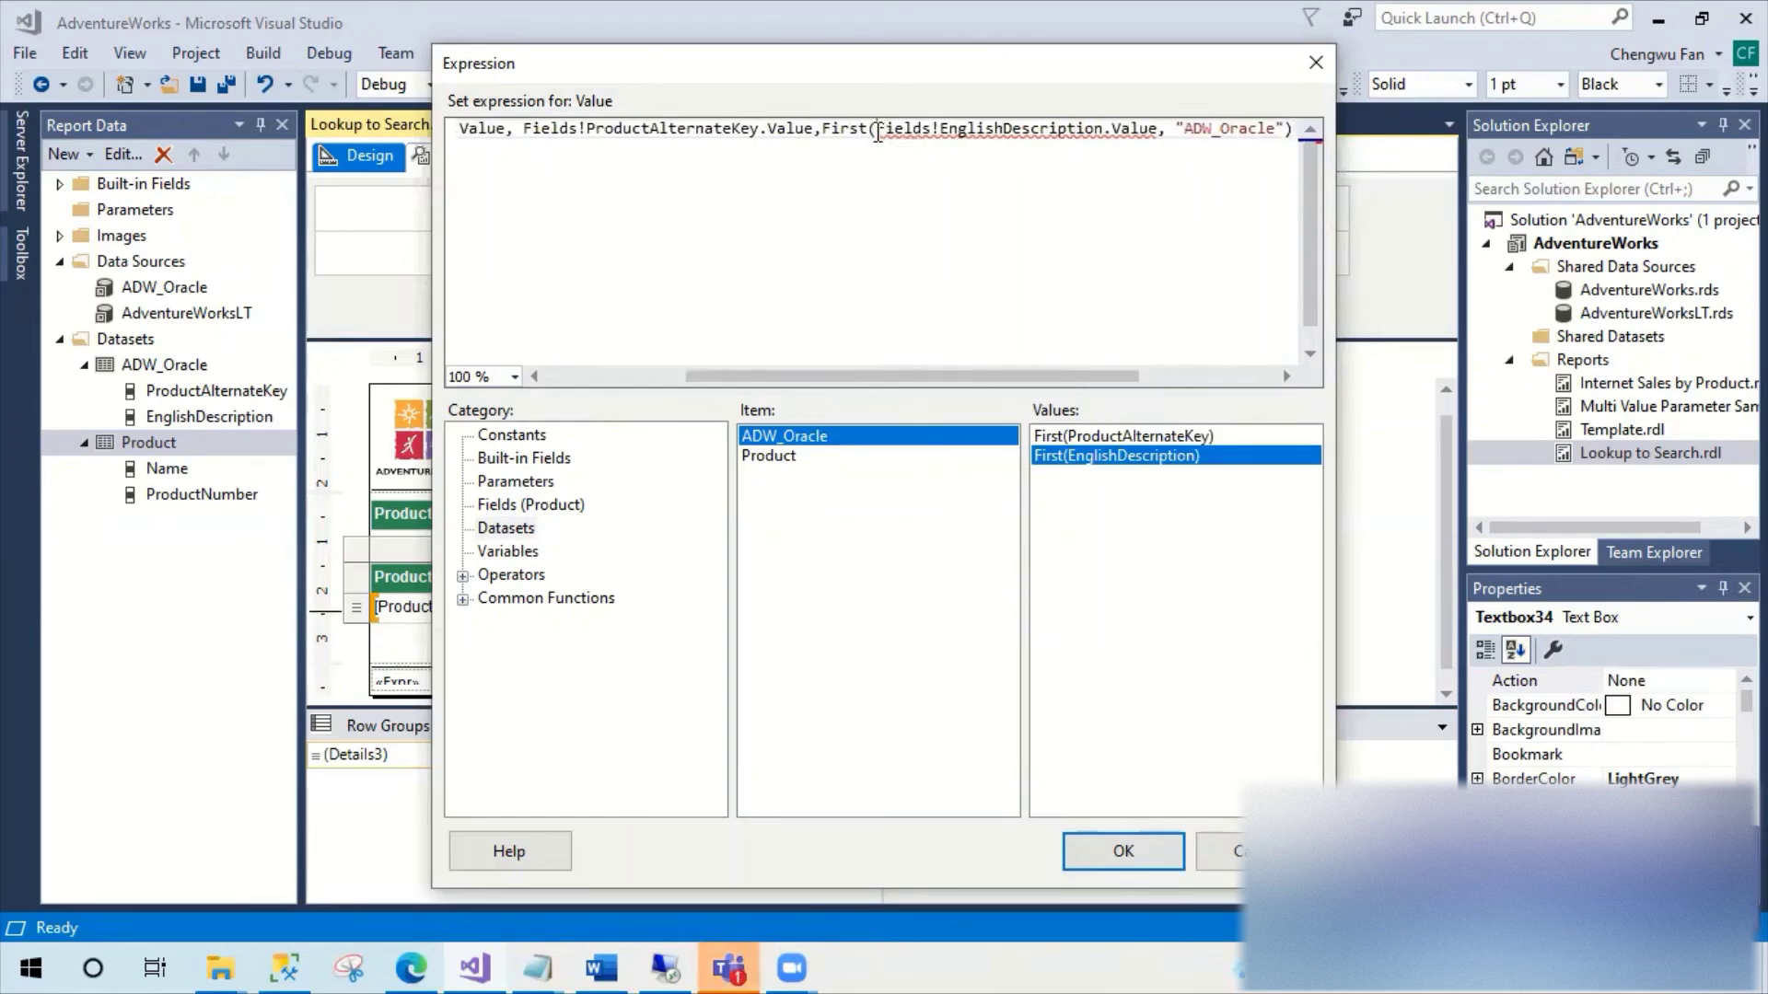
double_click(842, 129)
key("Delete")
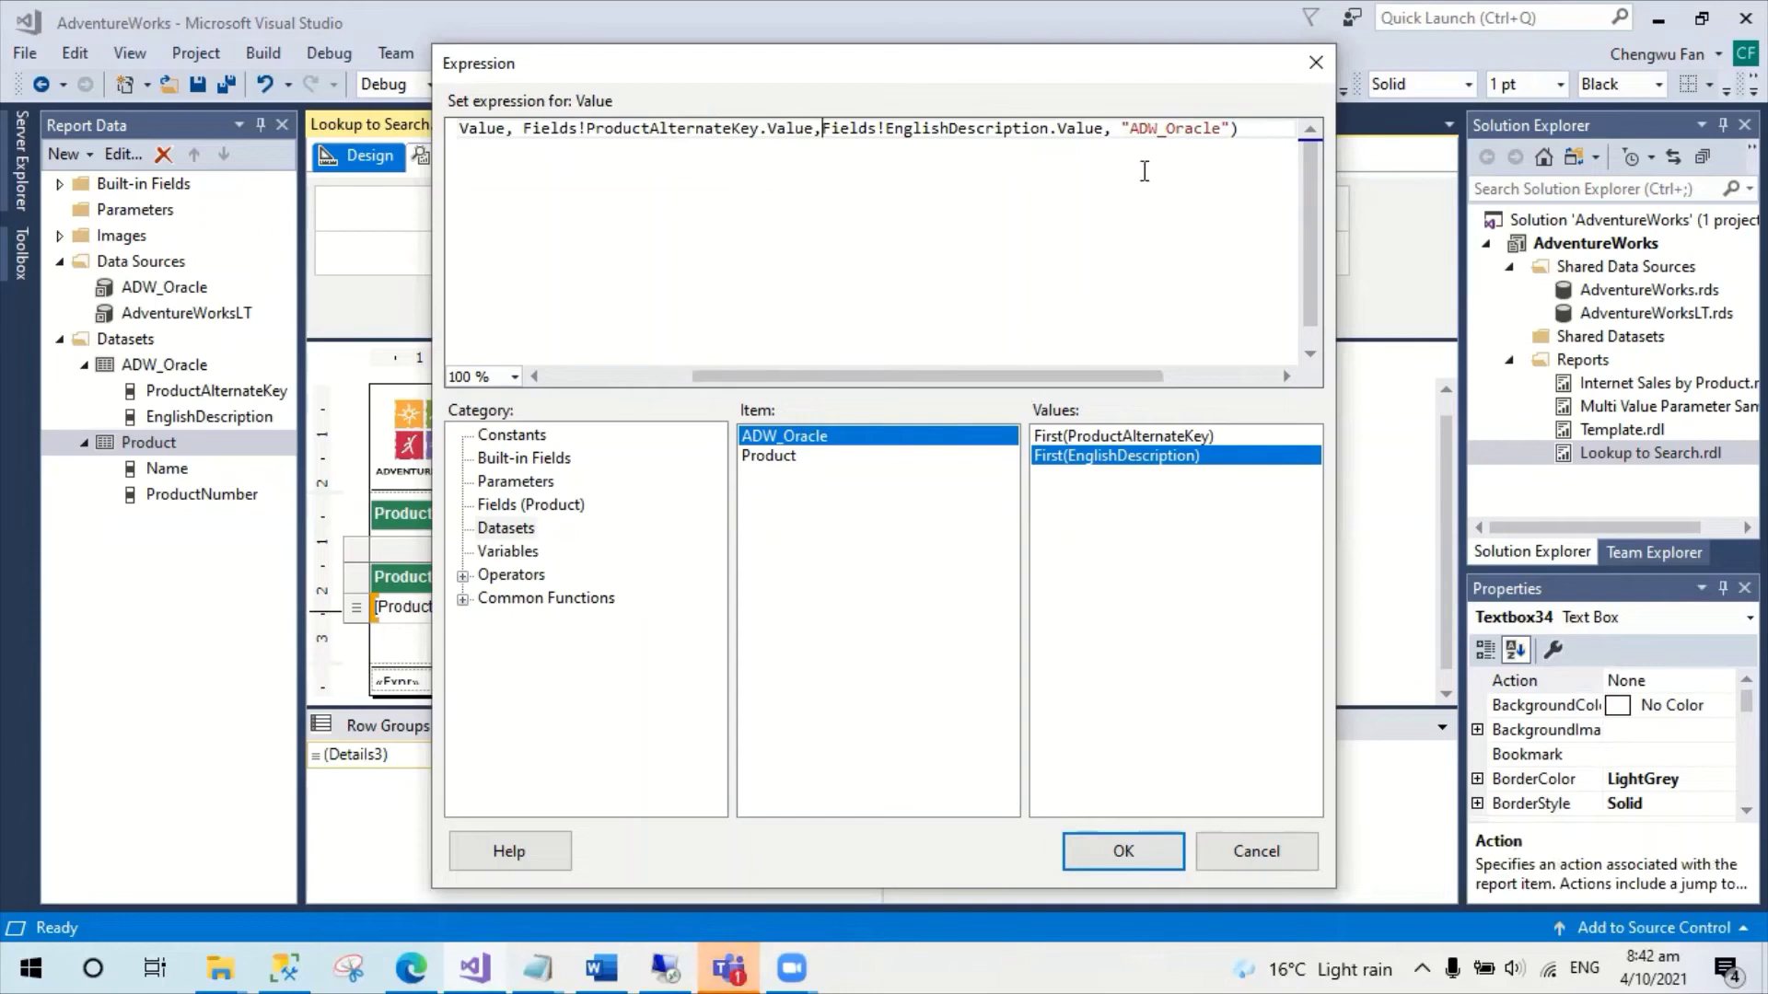
left_click_drag(1092, 377, 826, 376)
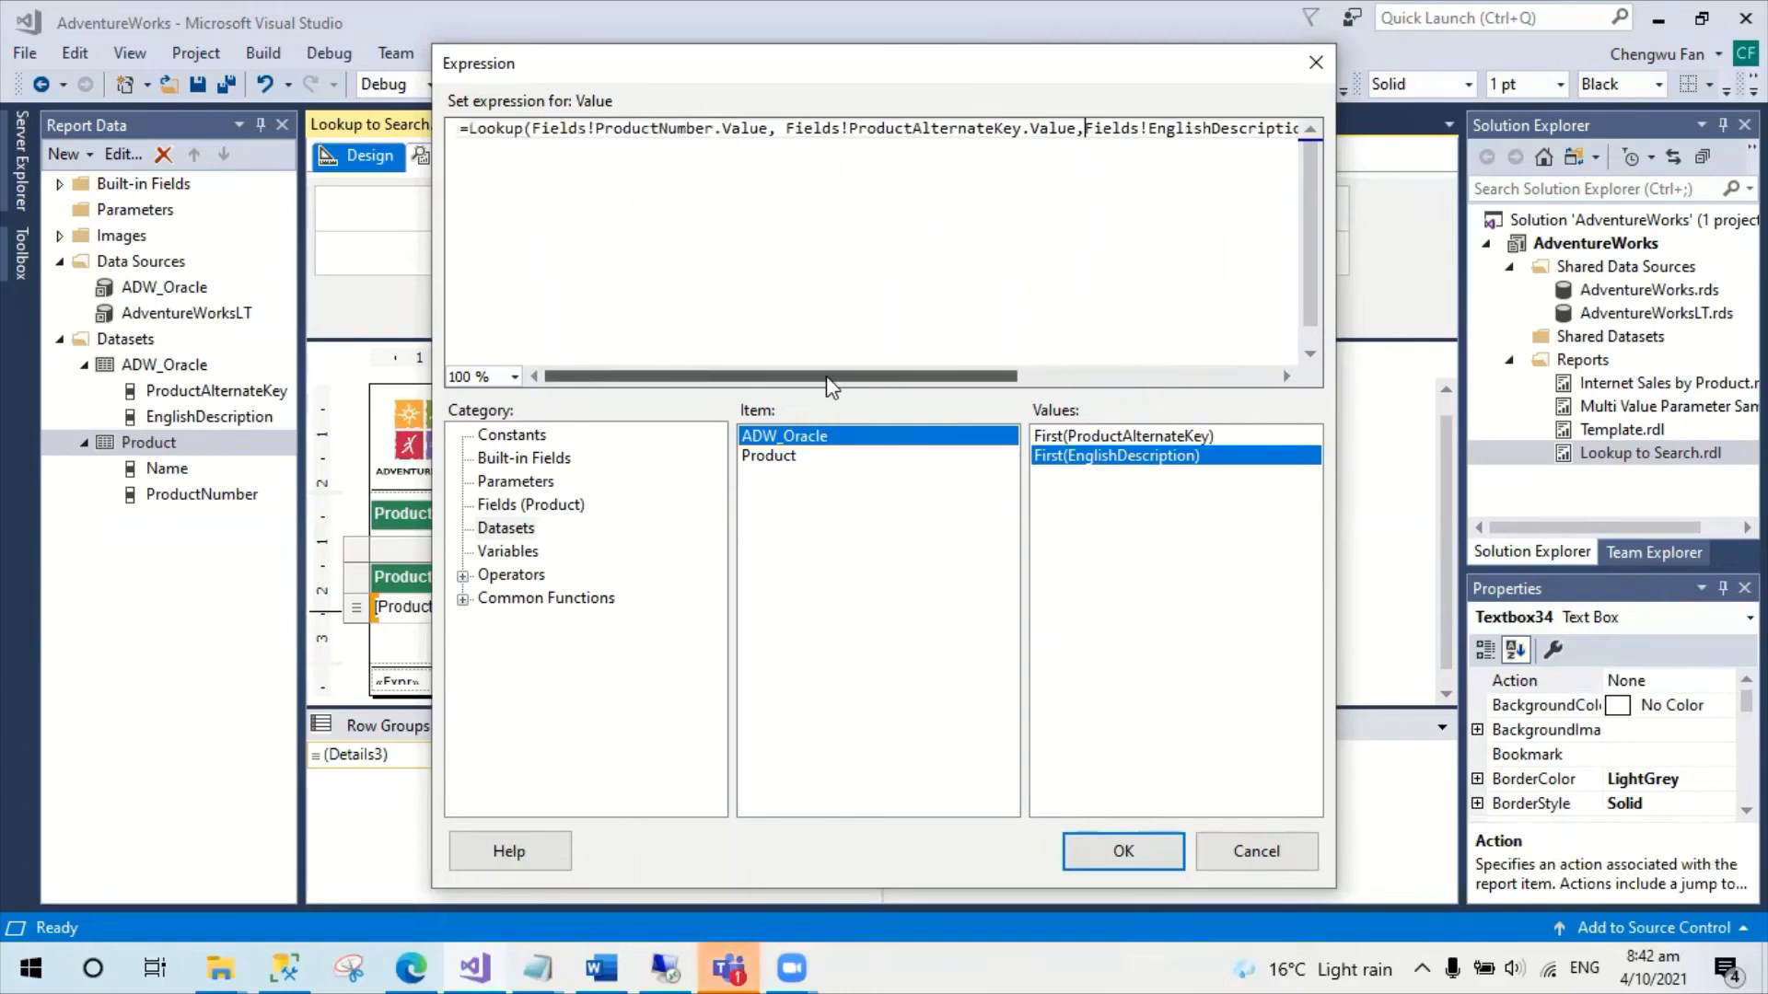
left_click(1123, 851)
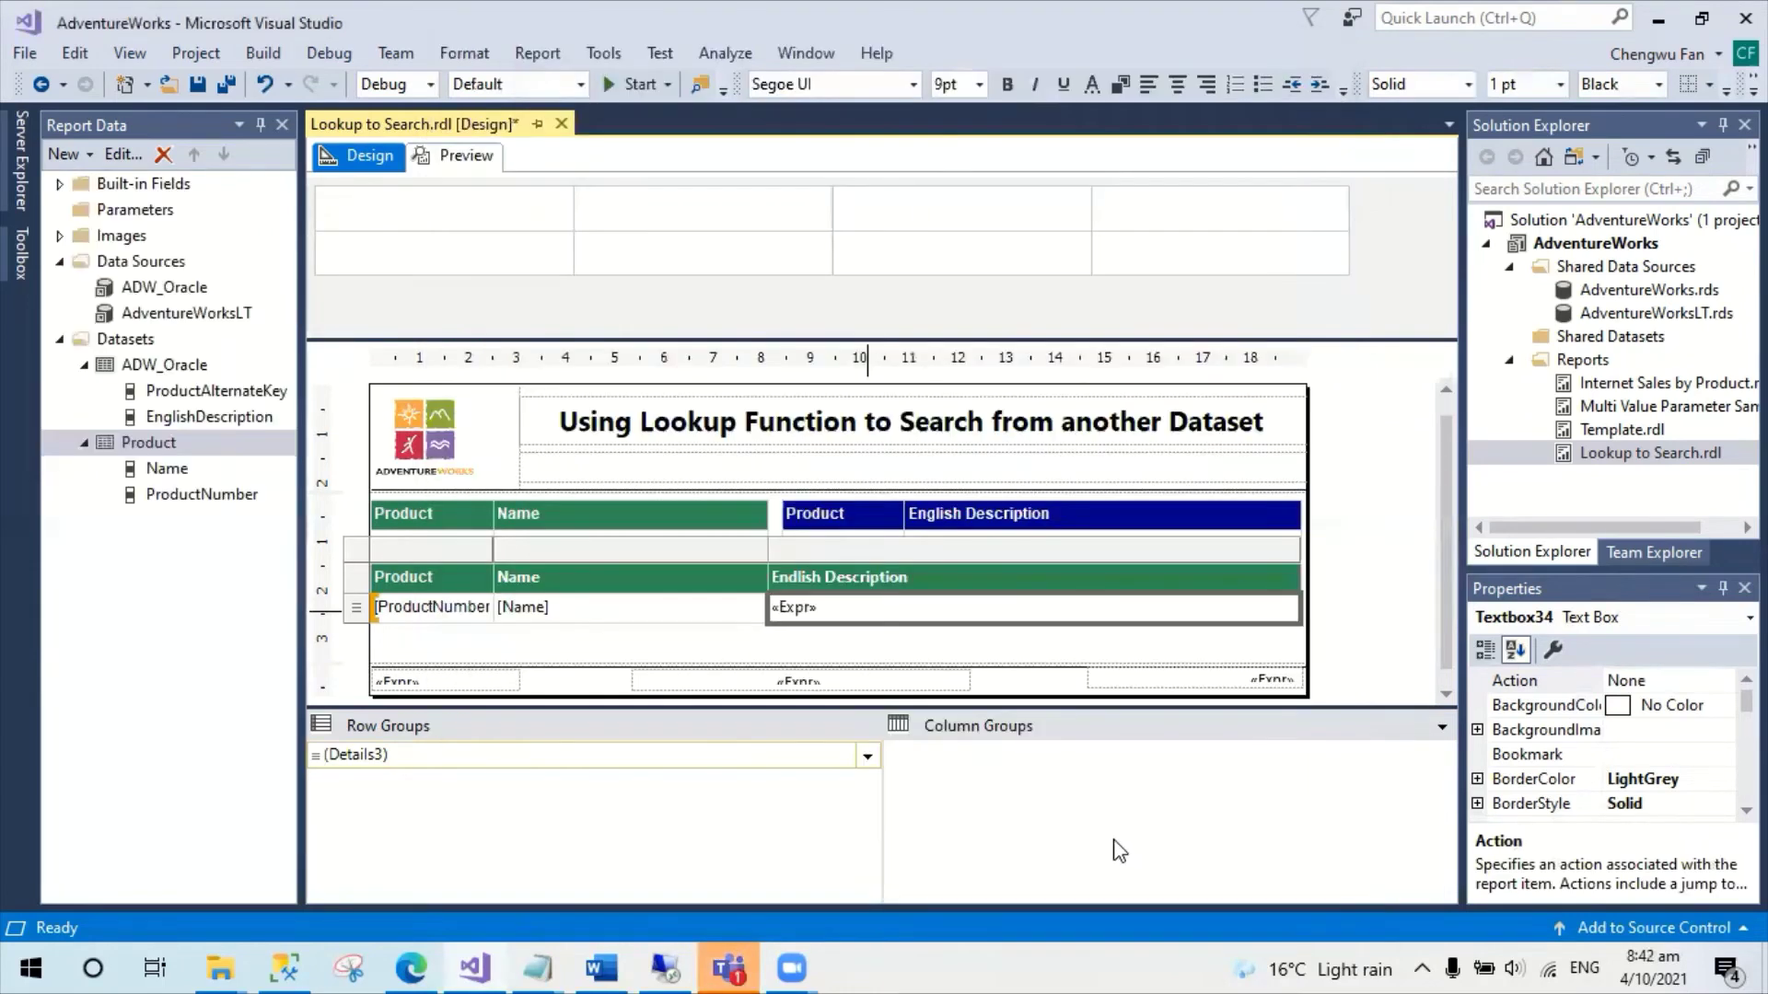
Set the new description header's background colour to MidnightBlue and preview the report.
left_click(1004, 579)
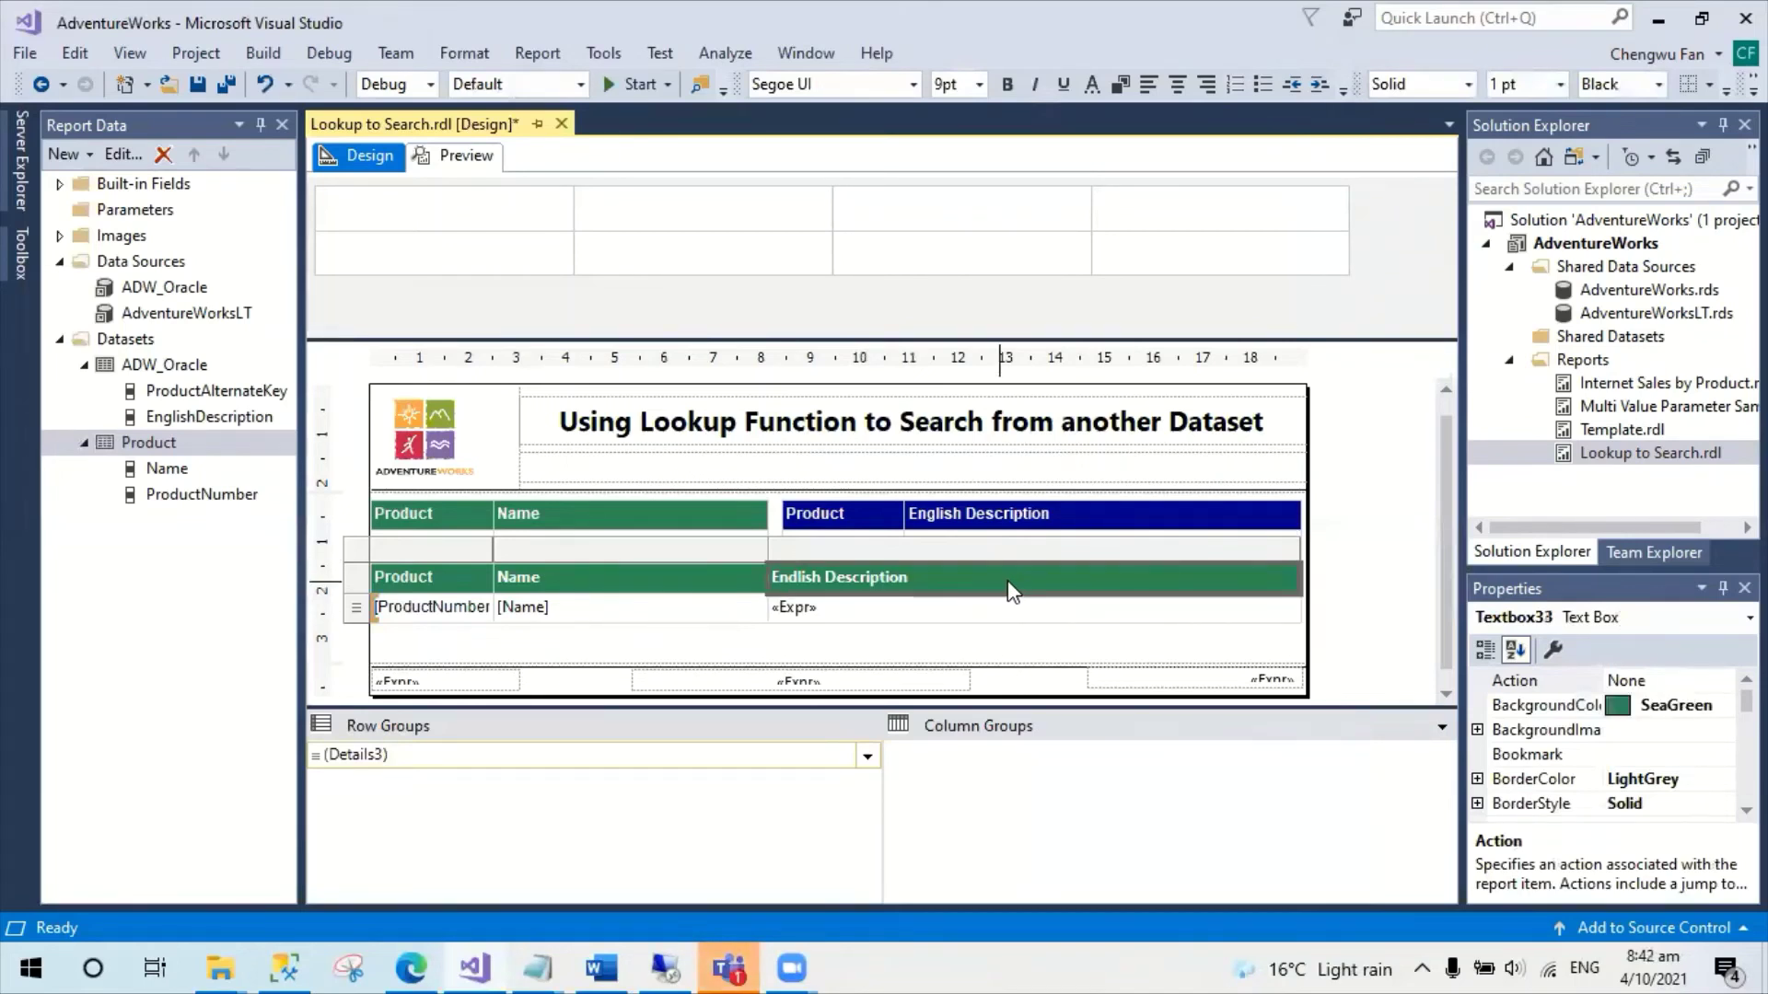
left_click(1113, 88)
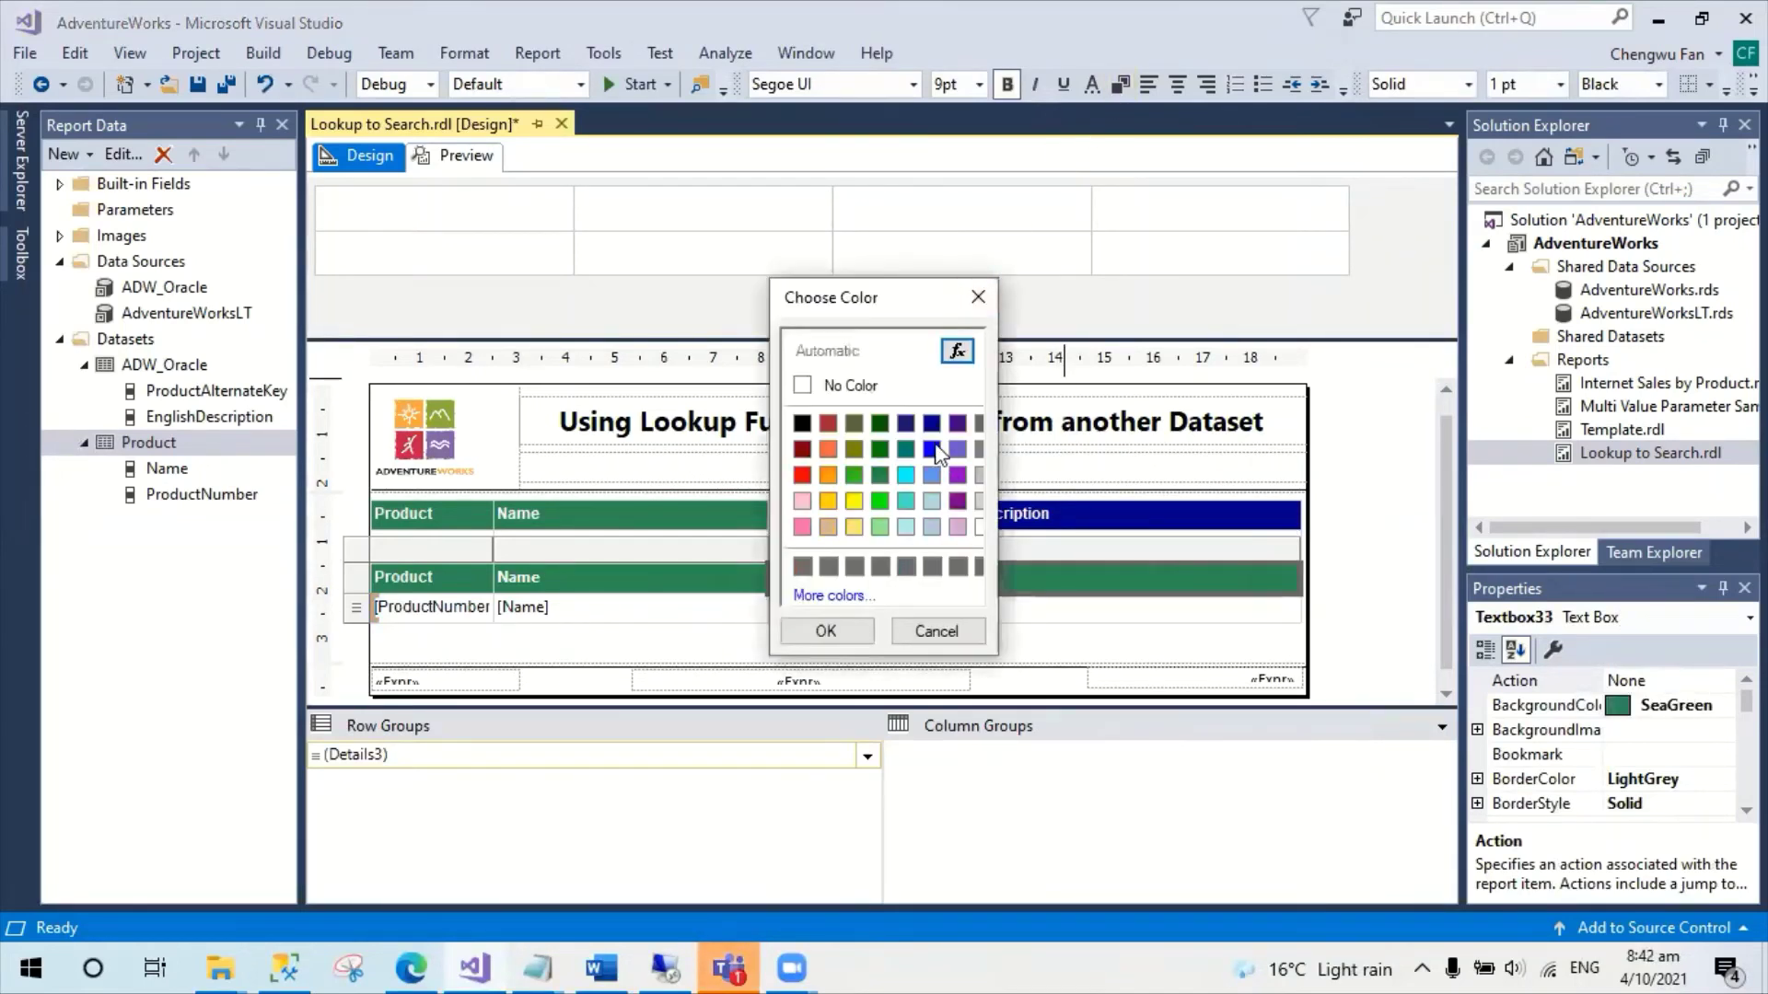
left_click(906, 423)
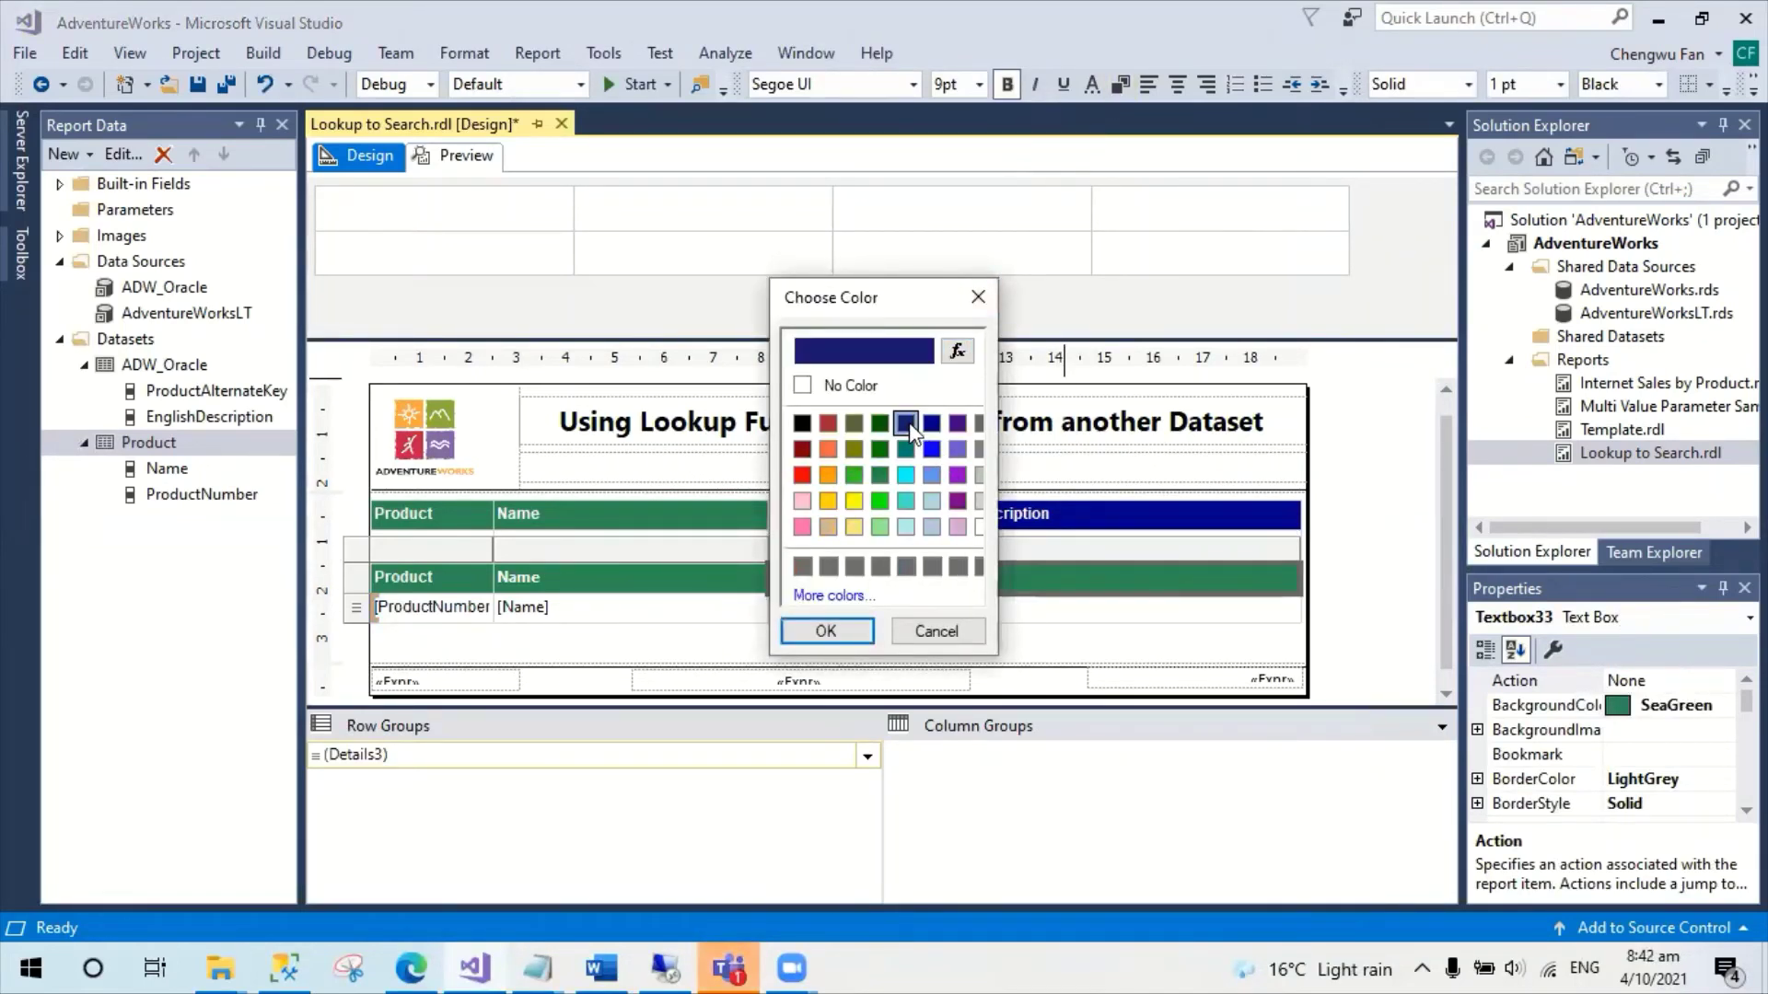
left_click(826, 632)
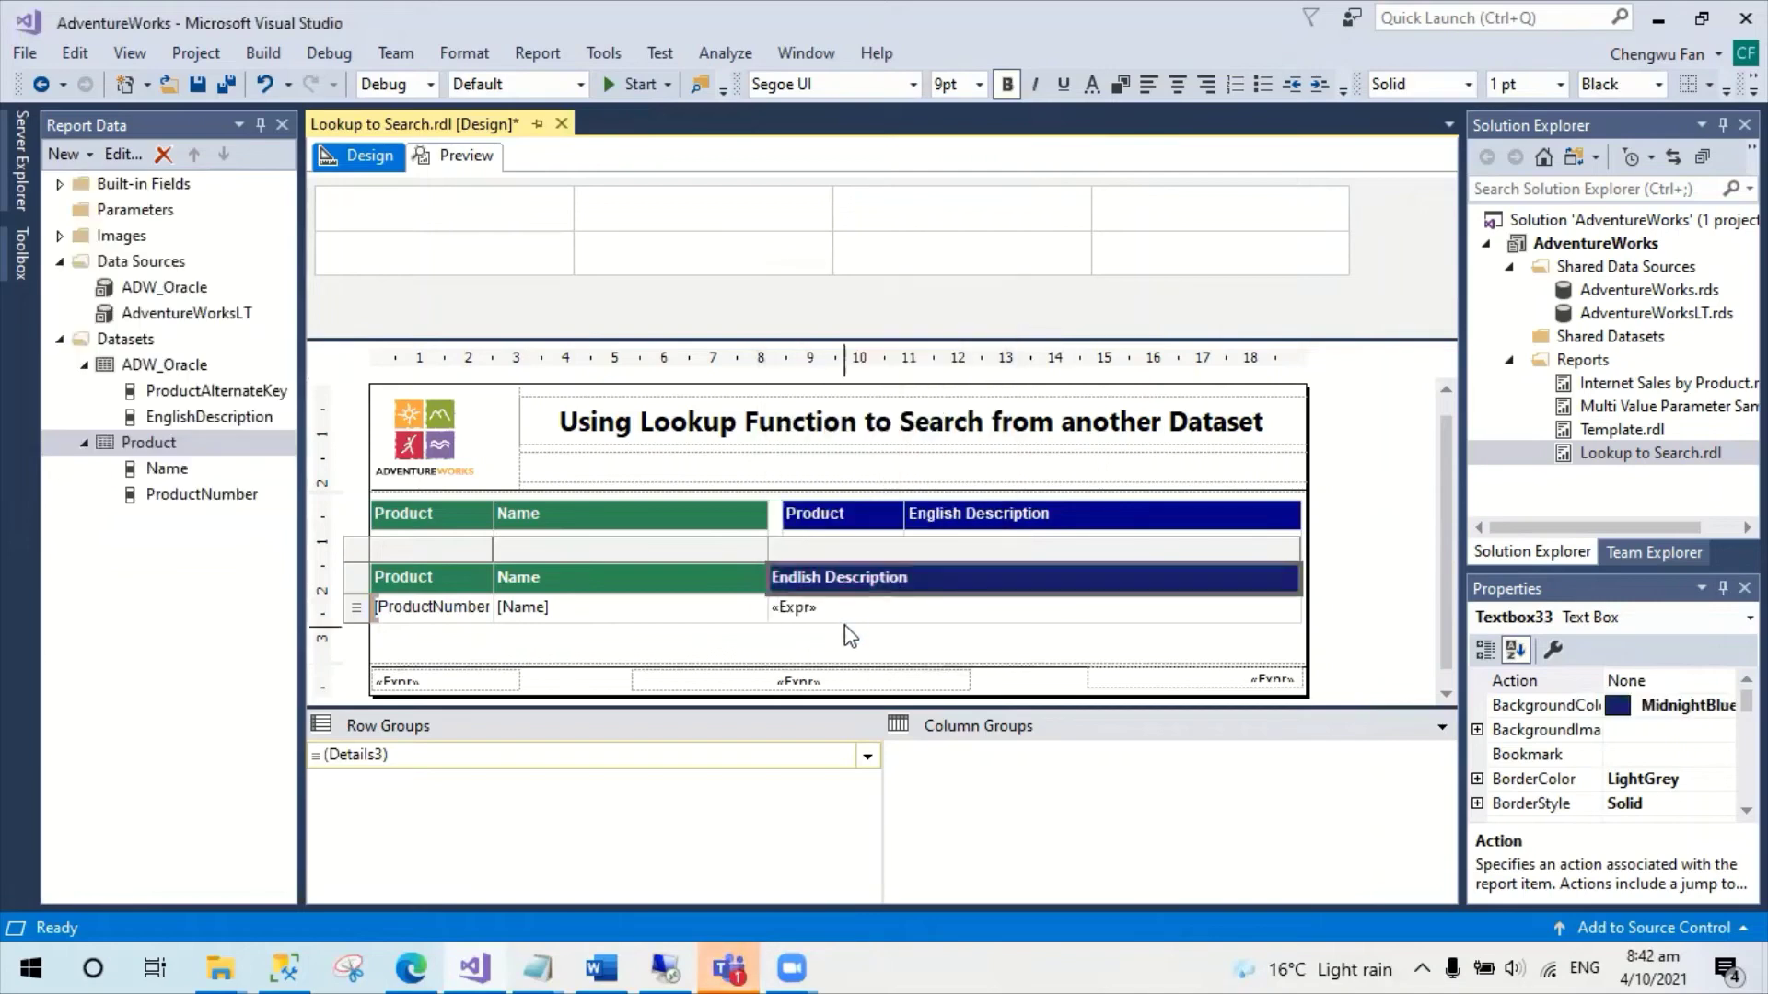
left_click(465, 157)
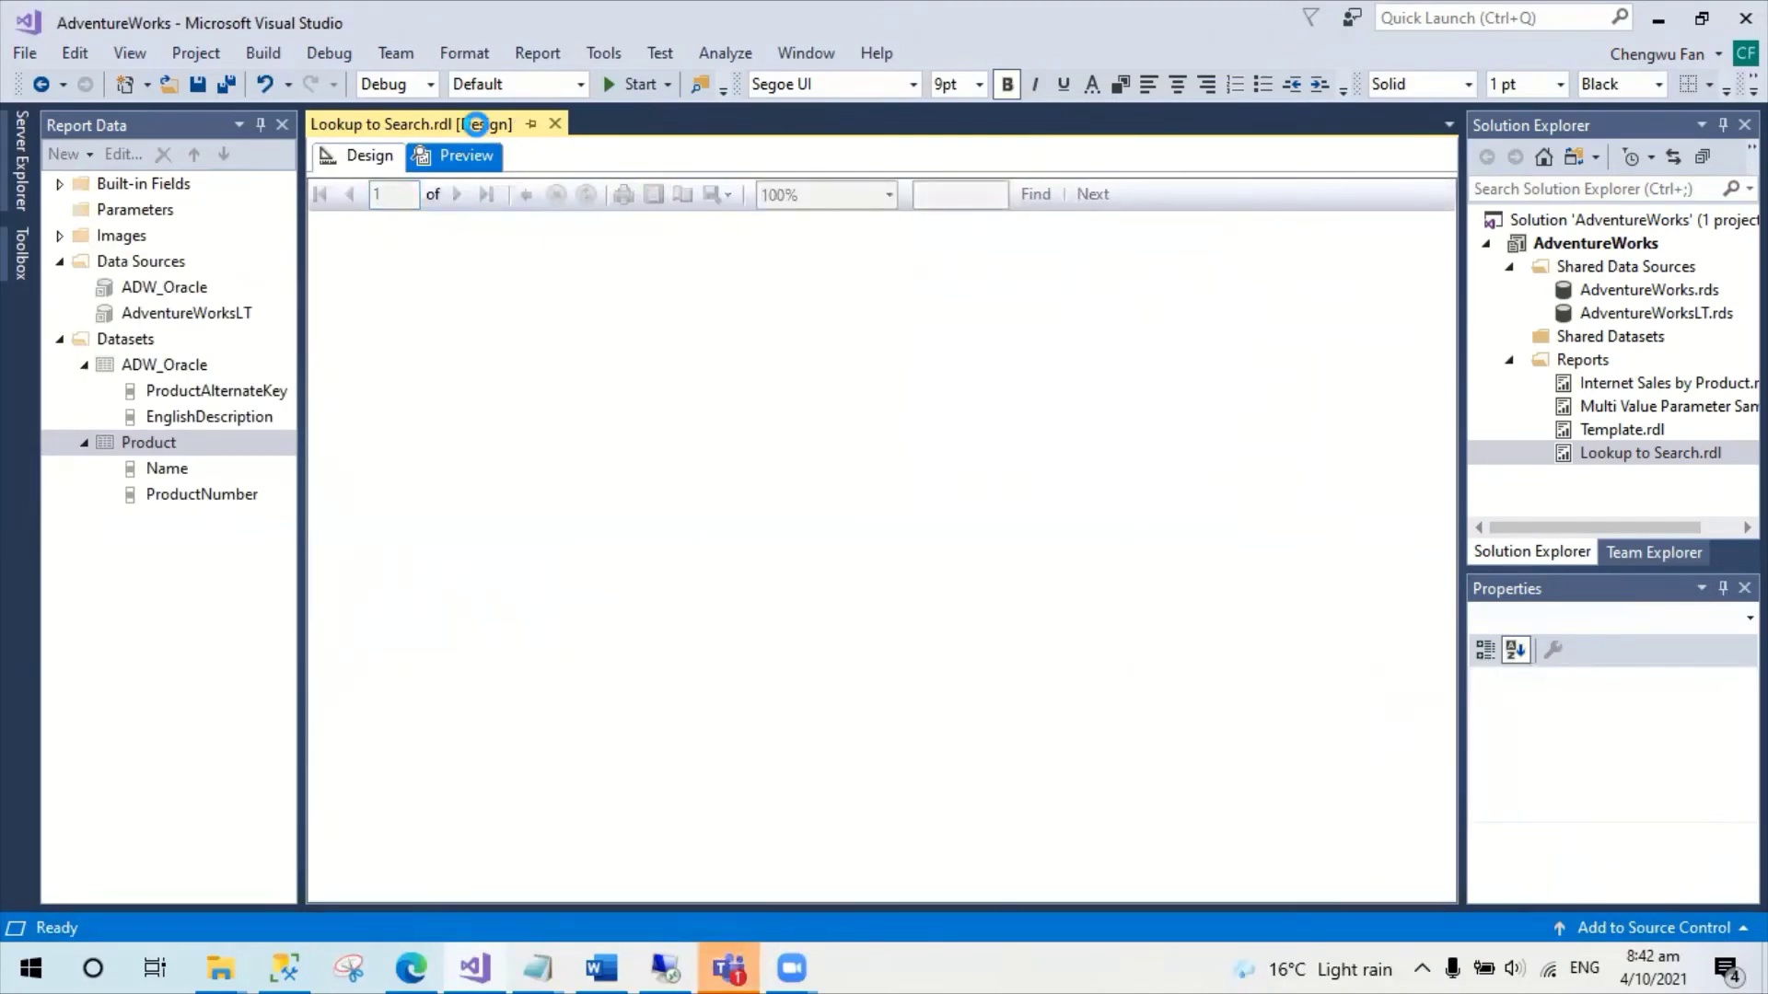